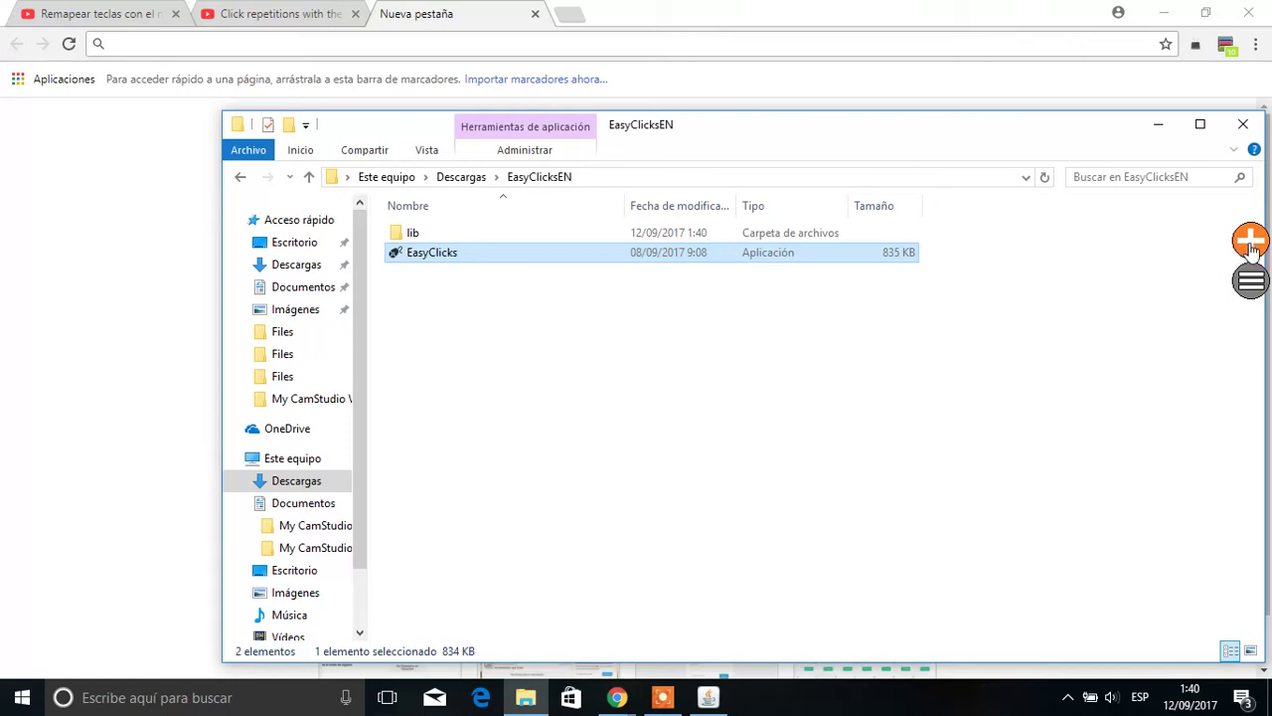
- Record a macro that opens the YouTube player's settings and sets playback Speed to 2
click(1251, 247)
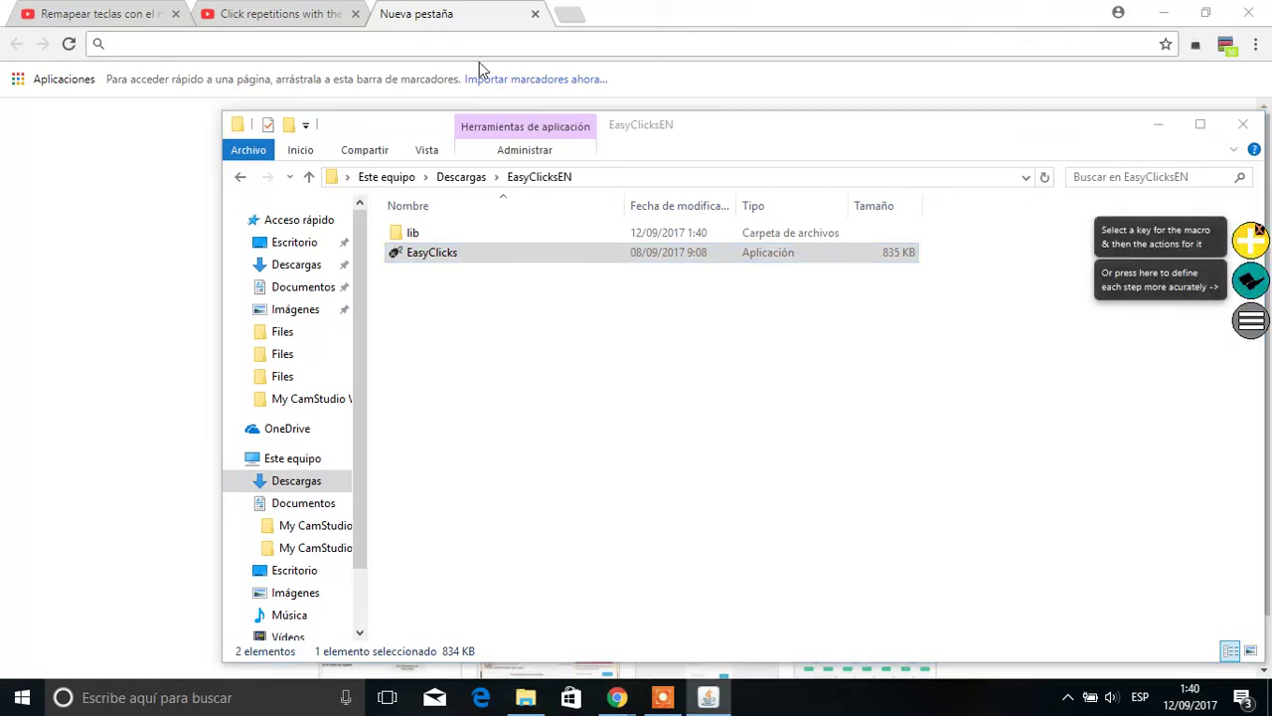
click(113, 10)
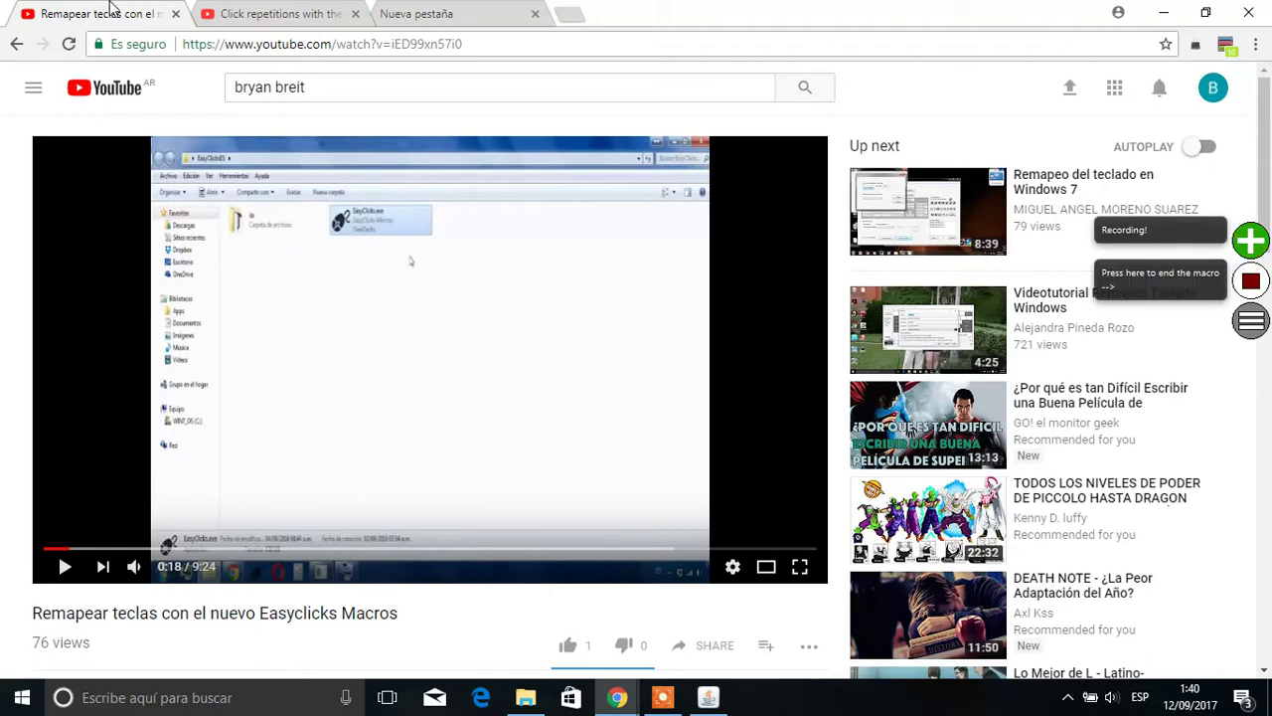
click(733, 570)
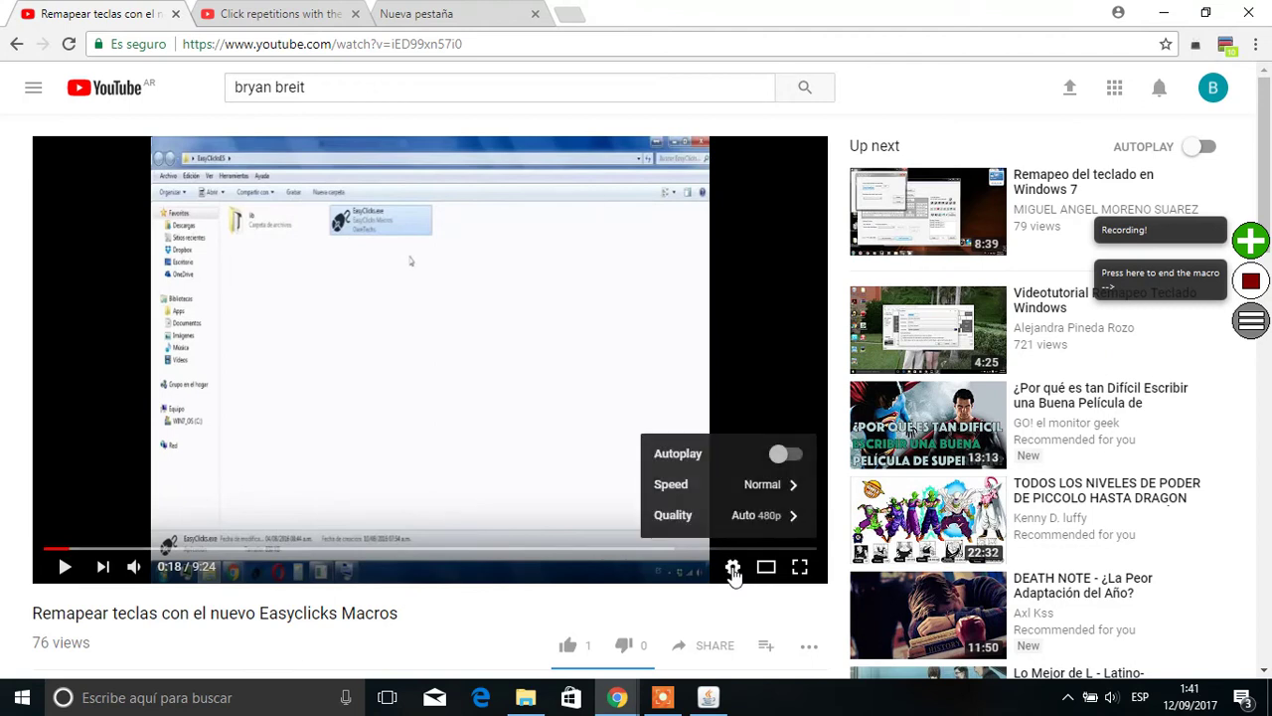
key(Down)
key(Return)
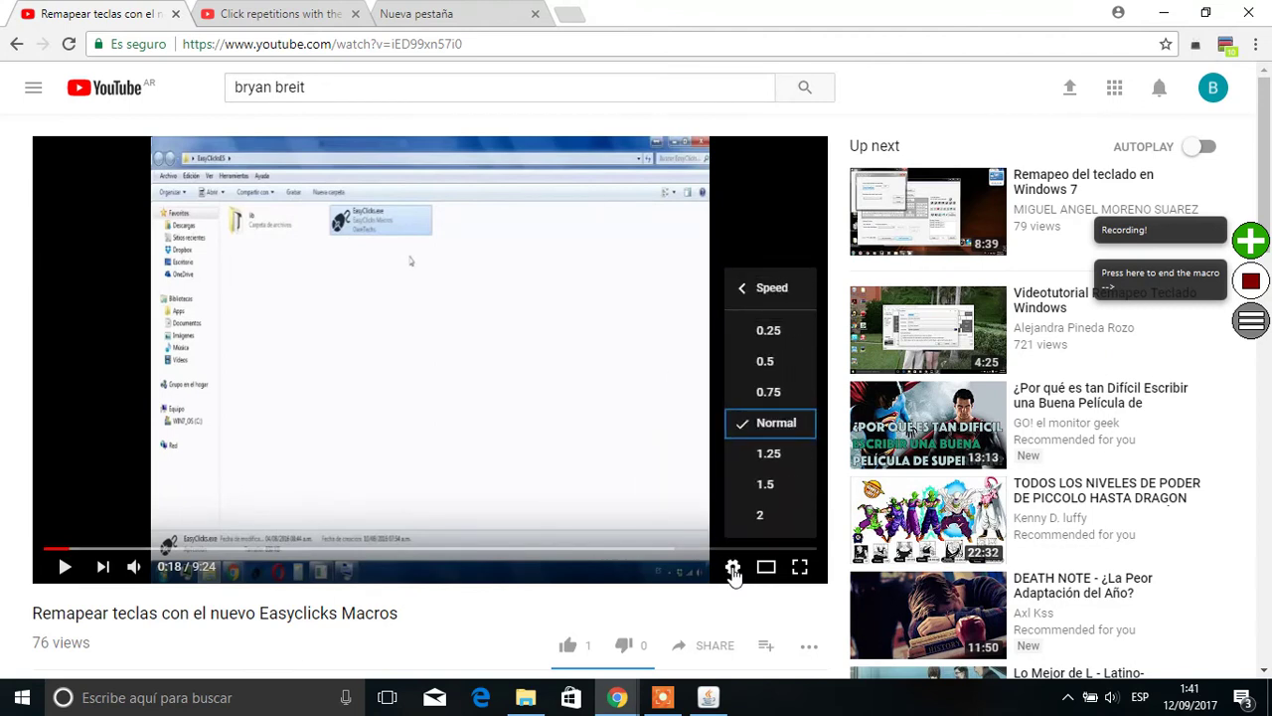
click(762, 516)
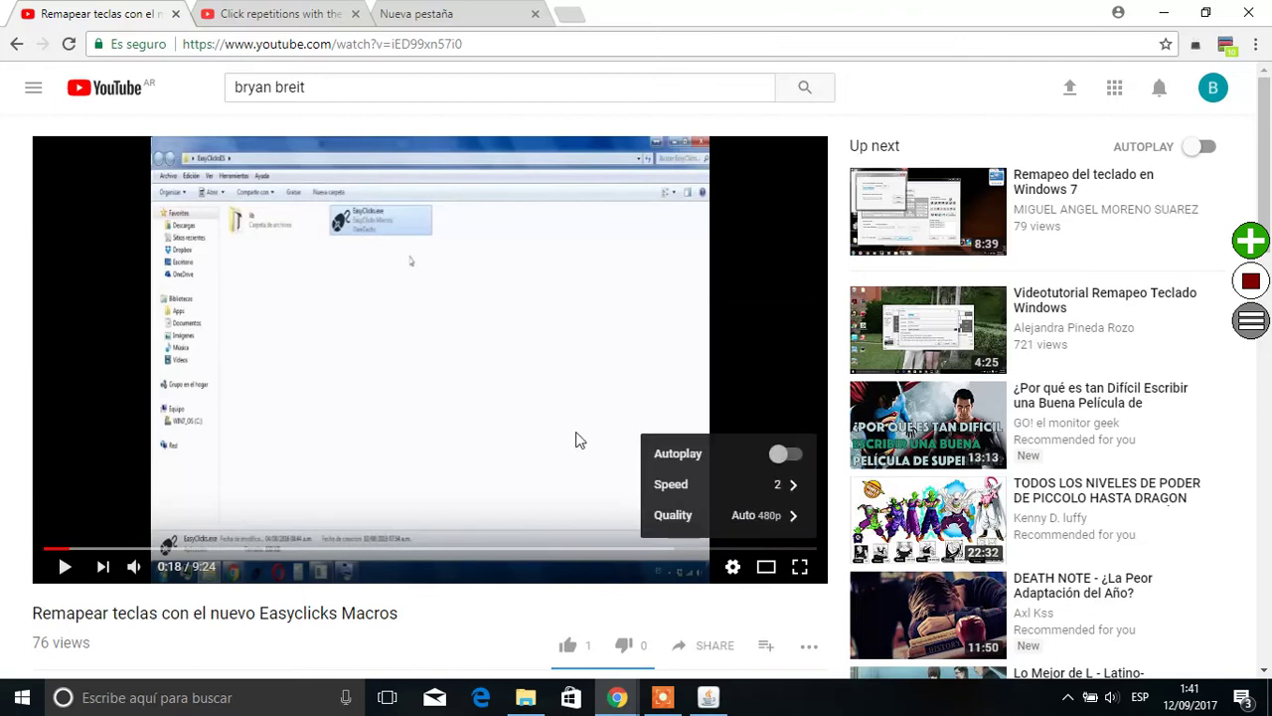
click(550, 417)
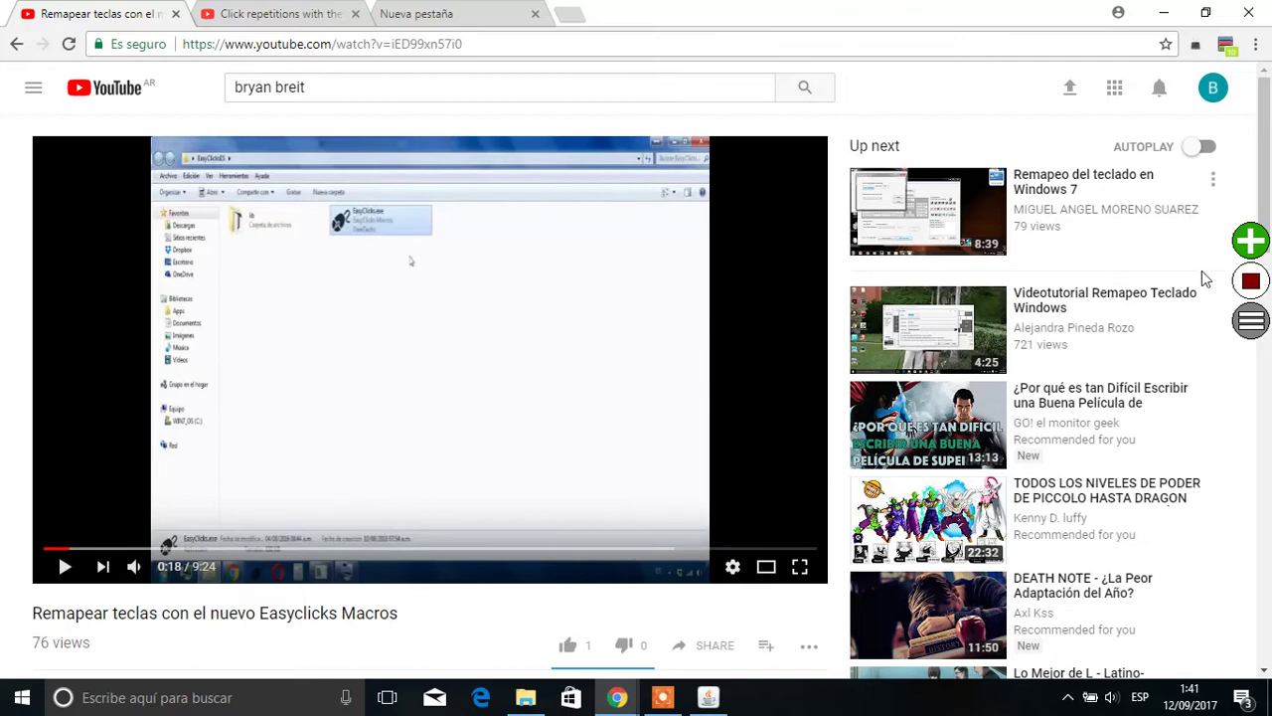
click(1251, 282)
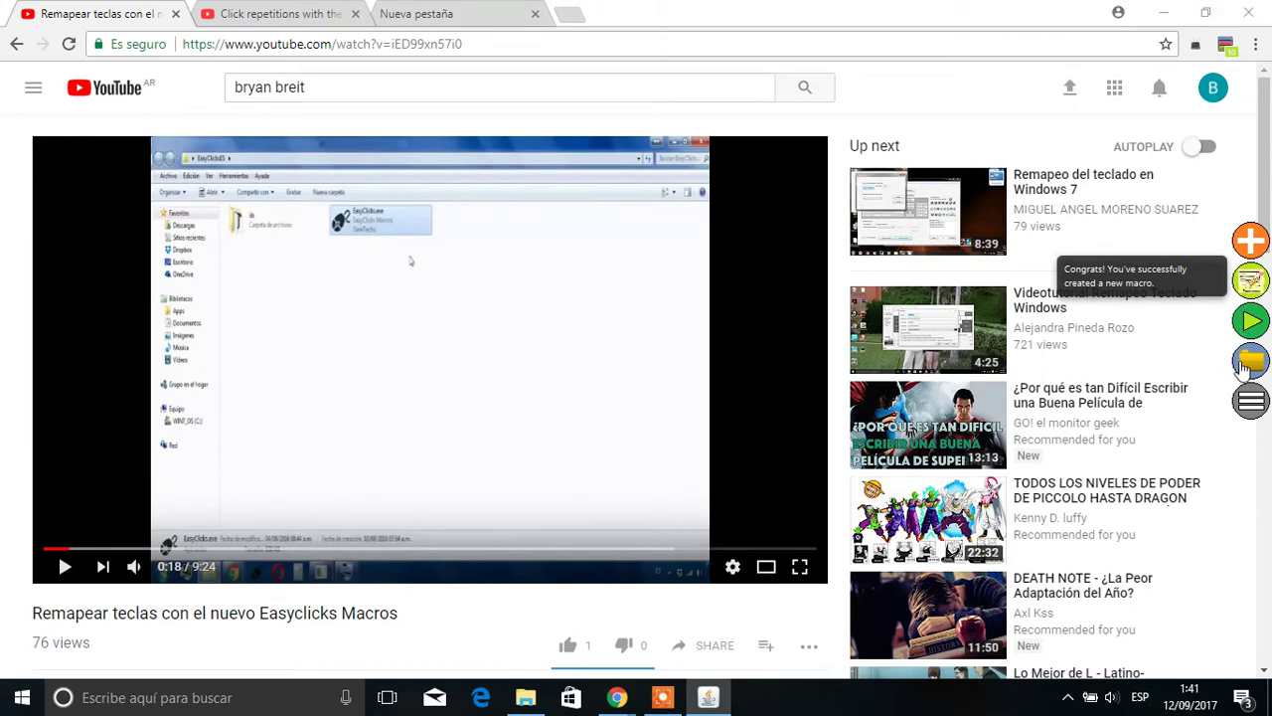
- Set Insert as the key to start and stop shortcuts or recordings in Key Options
click(1247, 407)
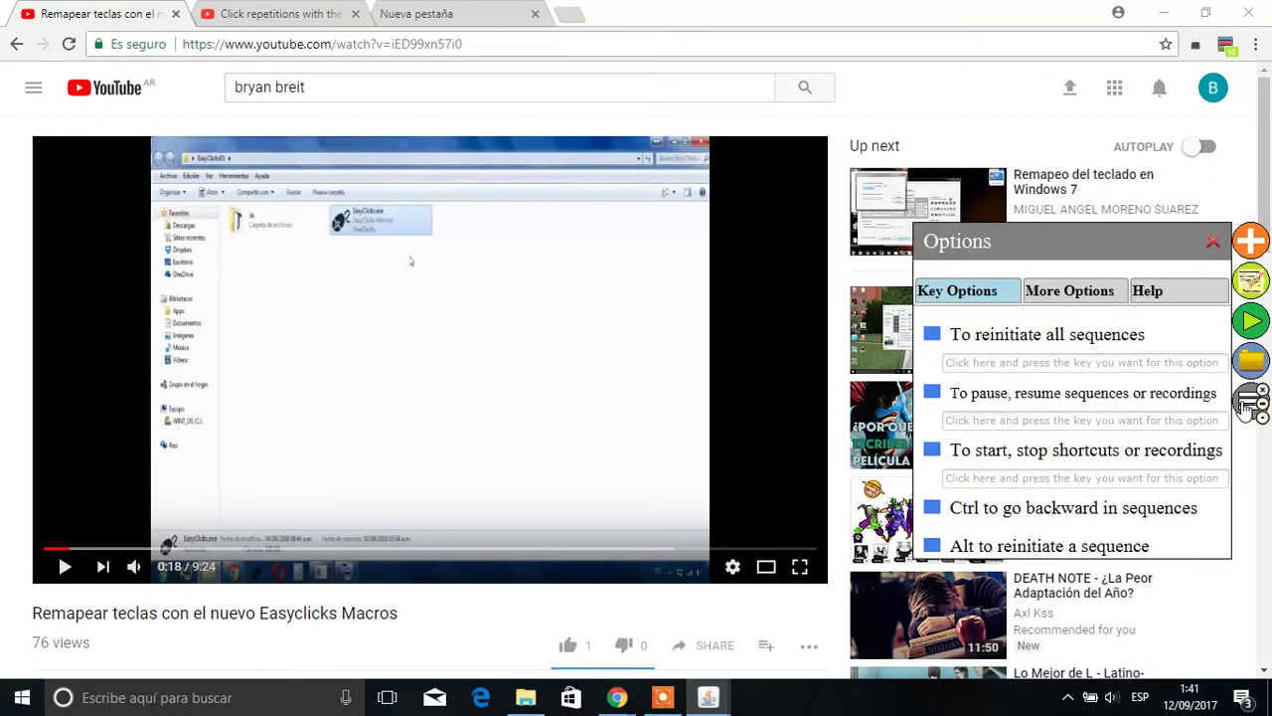
click(1158, 480)
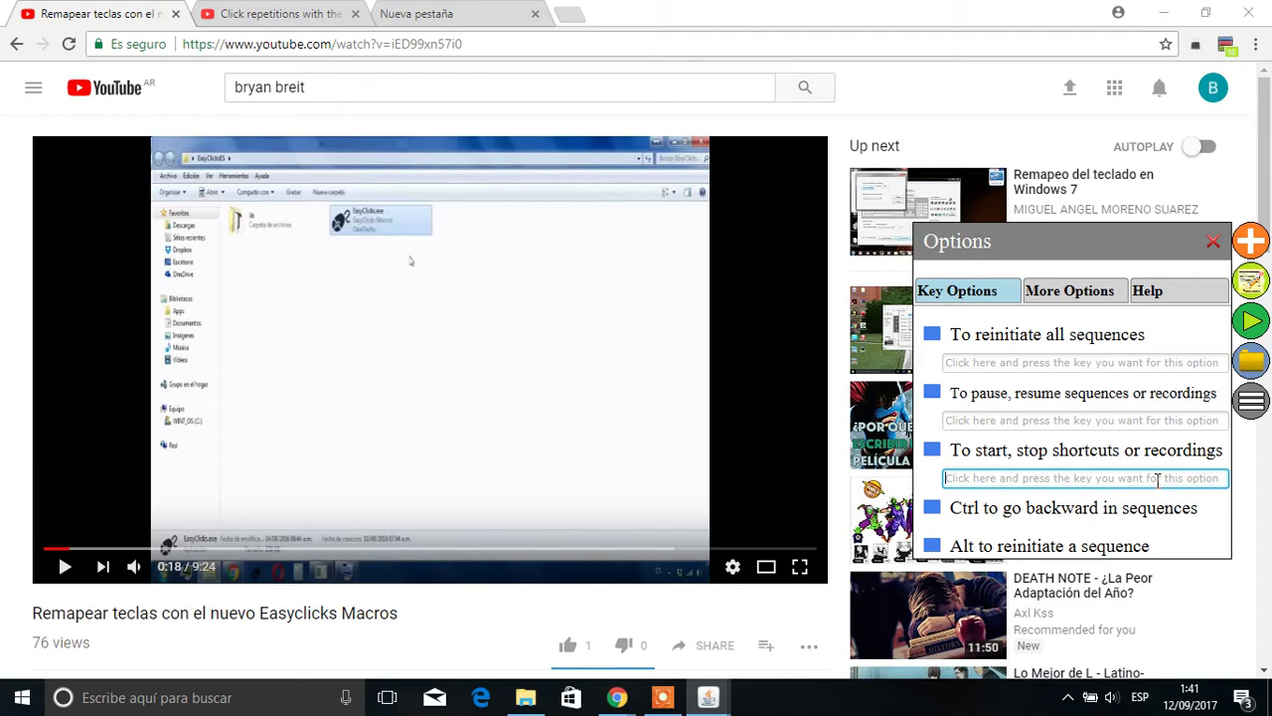
key(Insert)
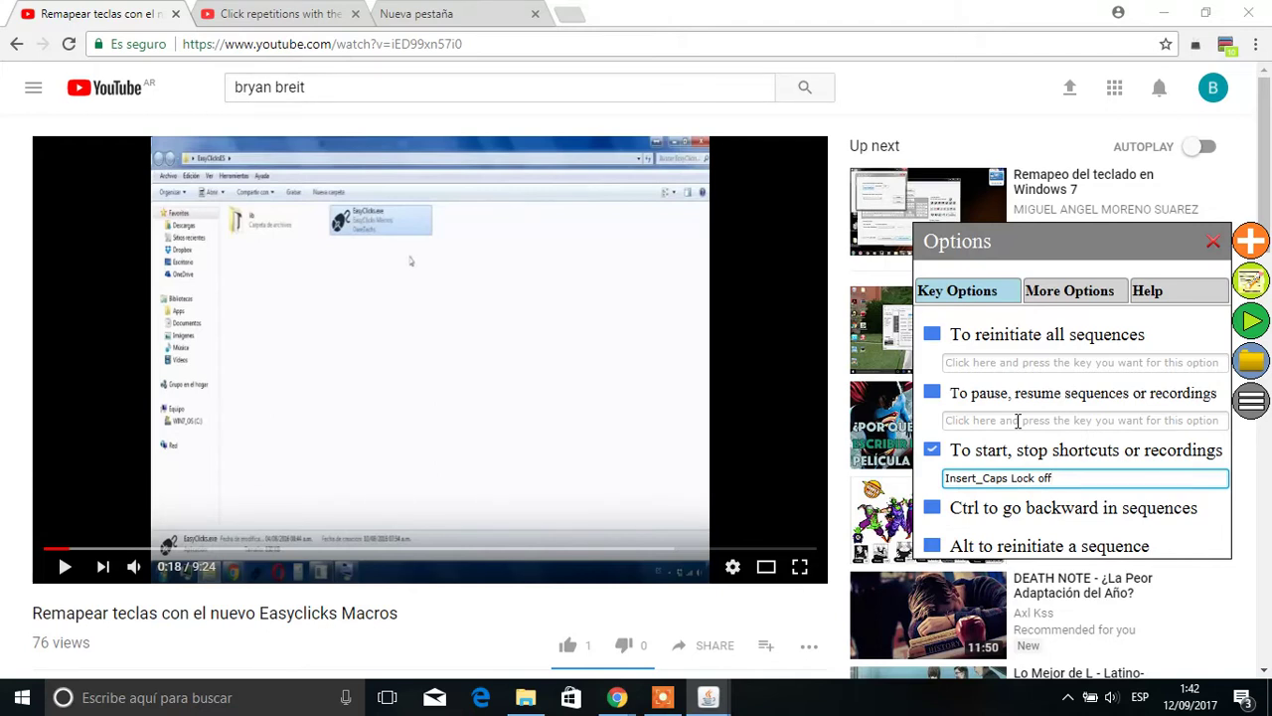
click(1018, 420)
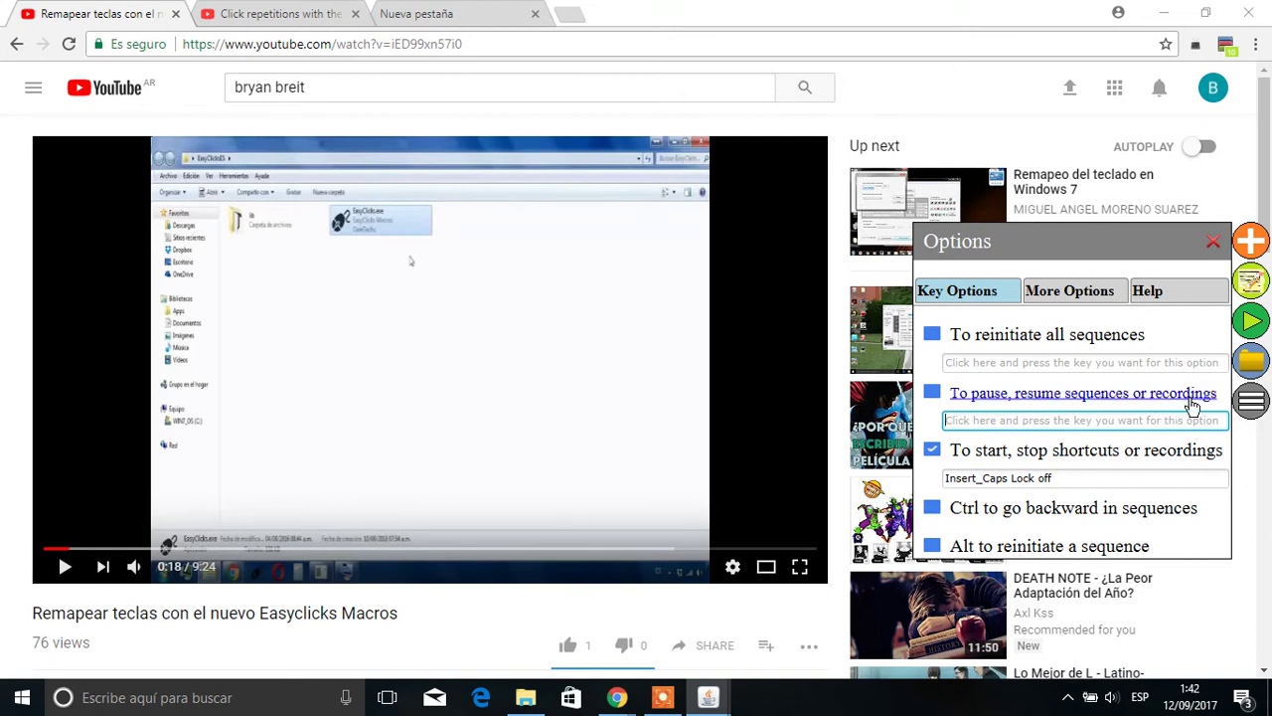
click(1250, 403)
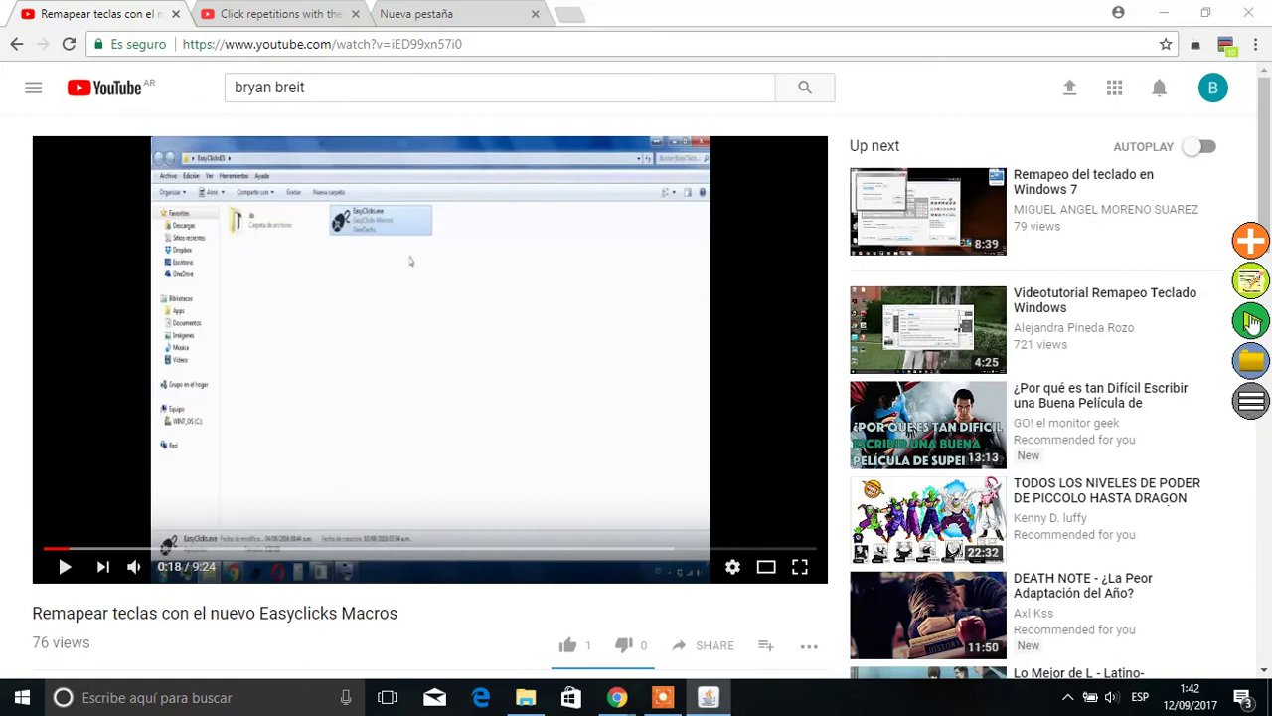
- Turn on macro playback and replay the macro in Chrome, setting YouTube speed to 2
click(1251, 320)
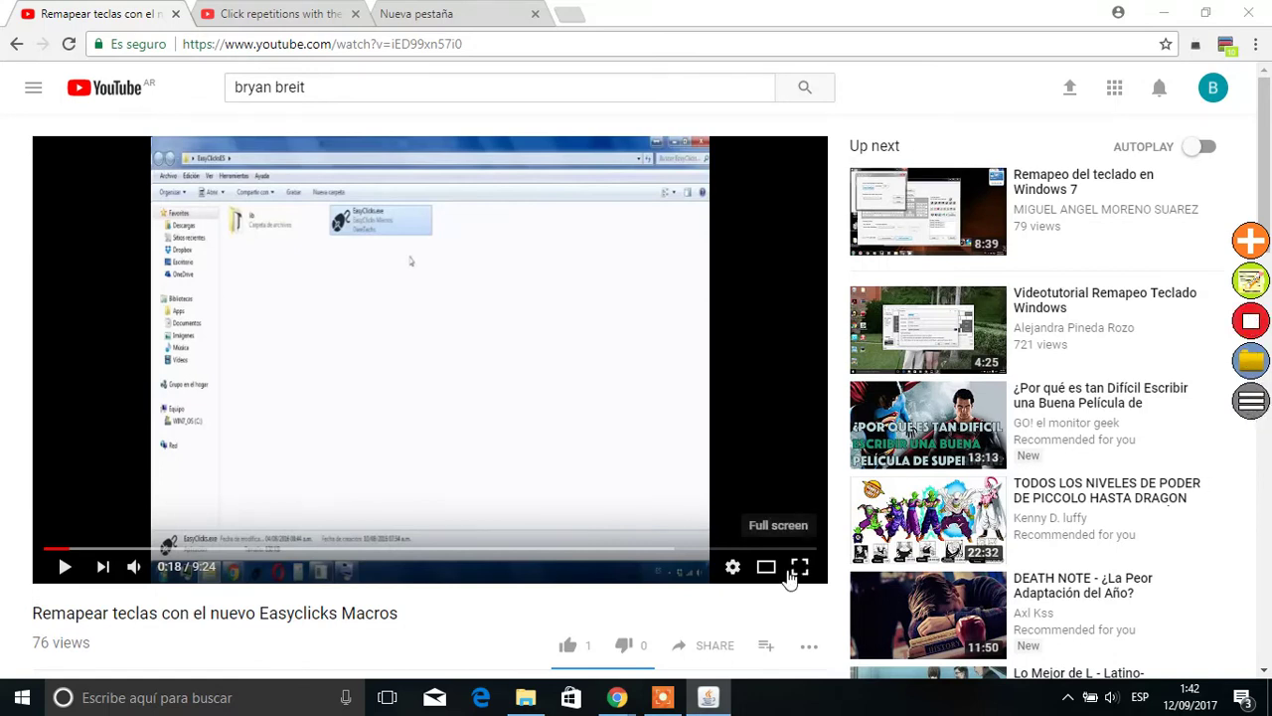
click(752, 616)
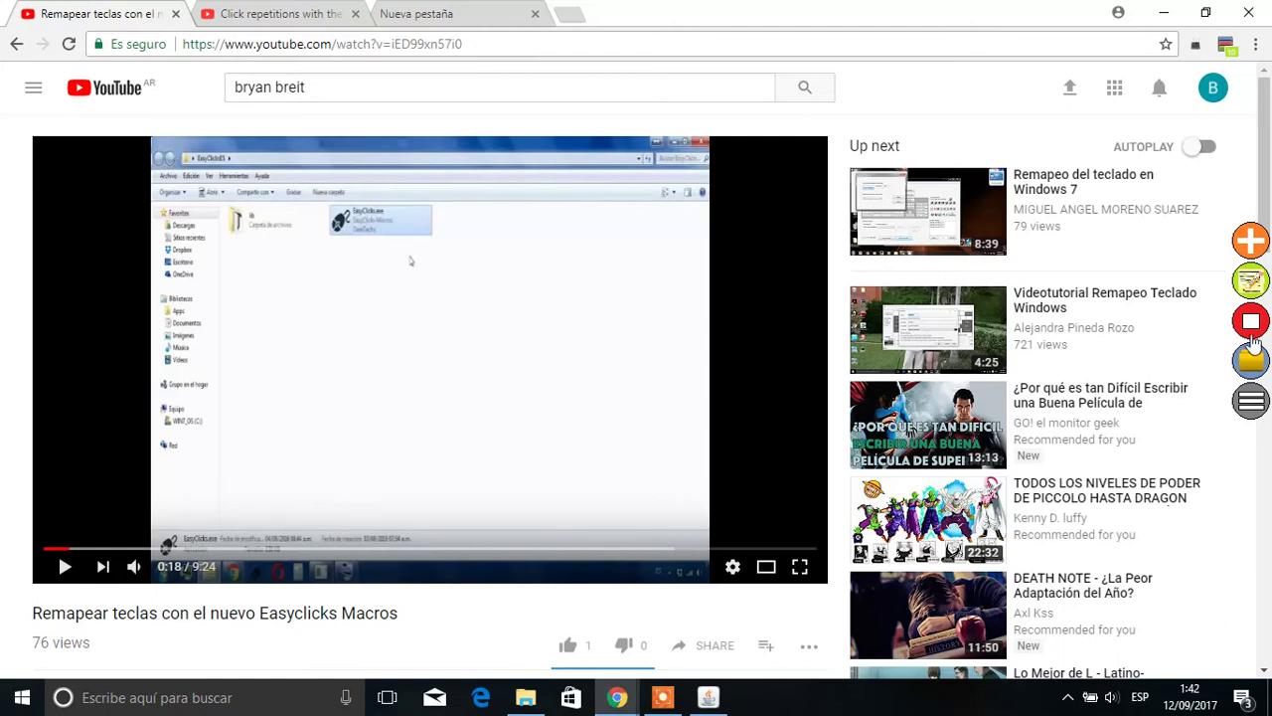
click(732, 569)
key(Down)
key(Return)
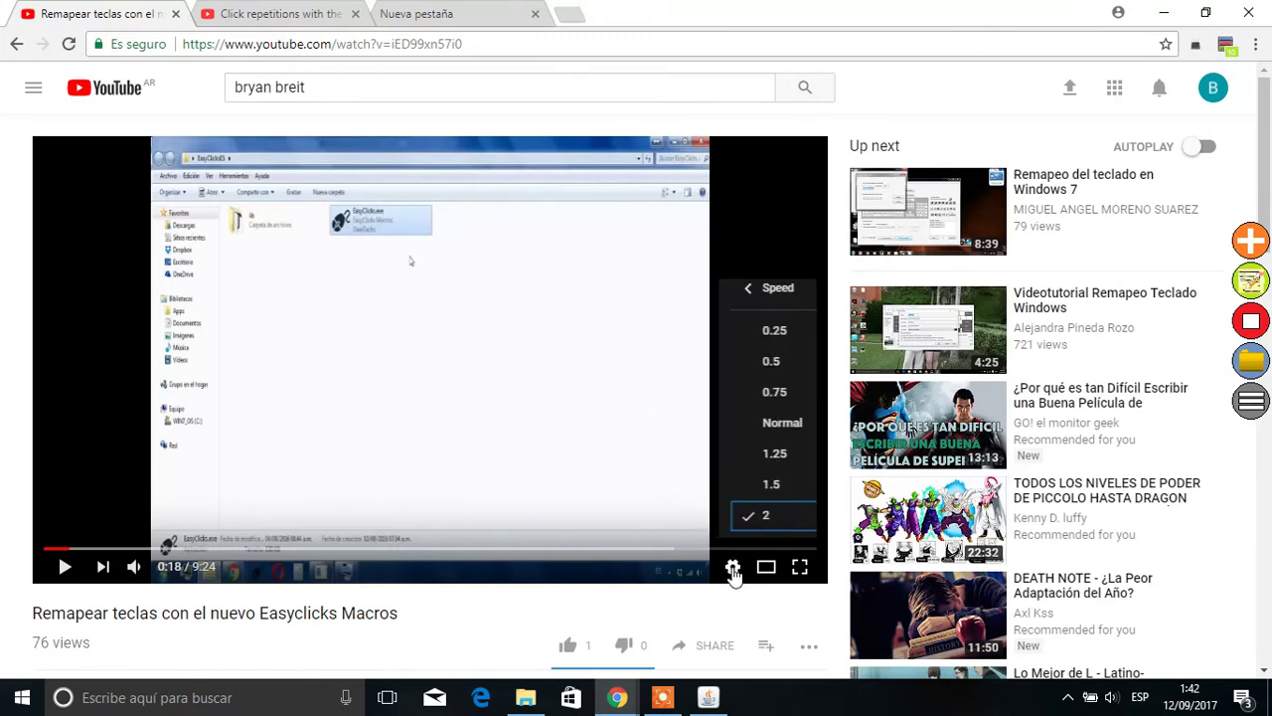
click(766, 516)
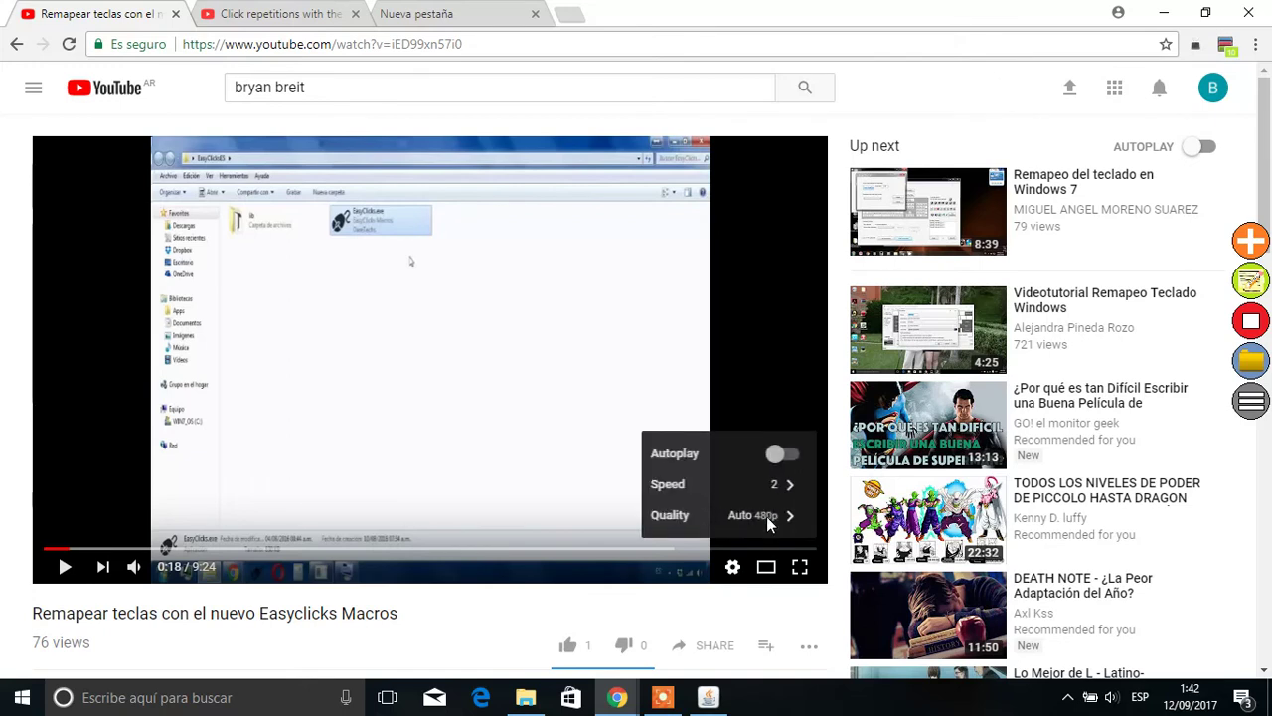
click(551, 418)
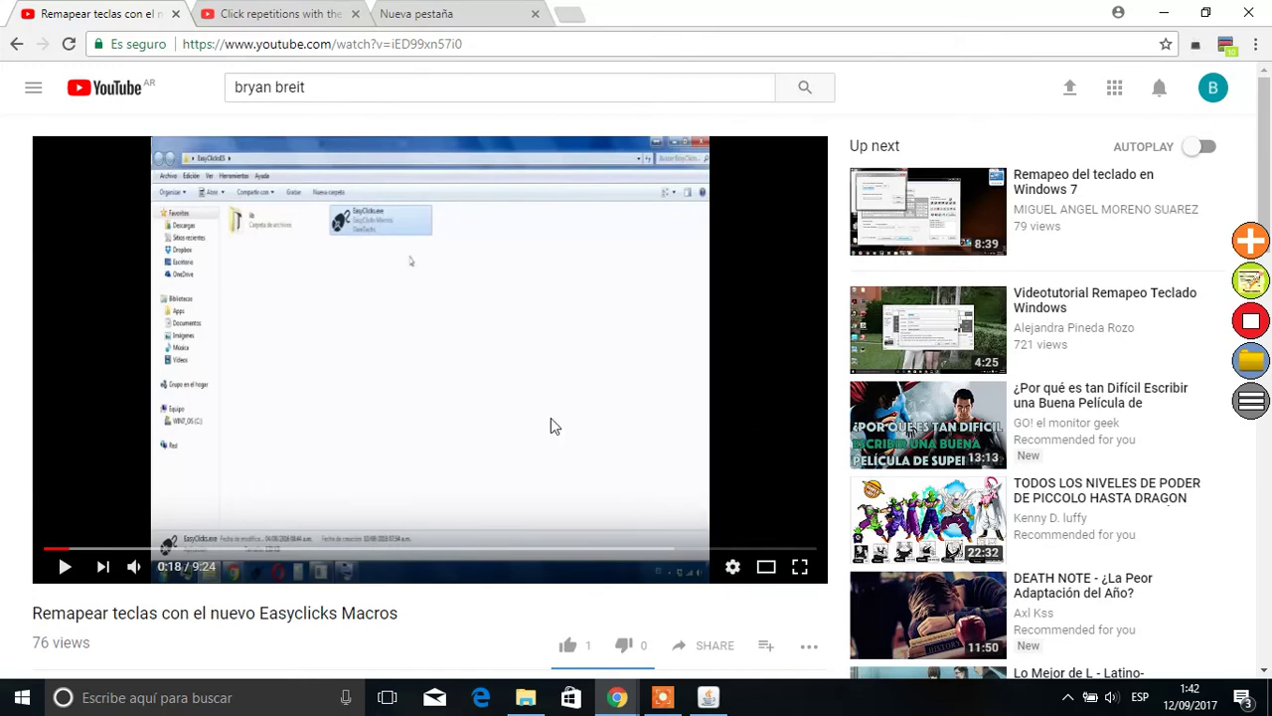
- Open the macro editor on the Print_Scr macro and select step 2
click(1252, 284)
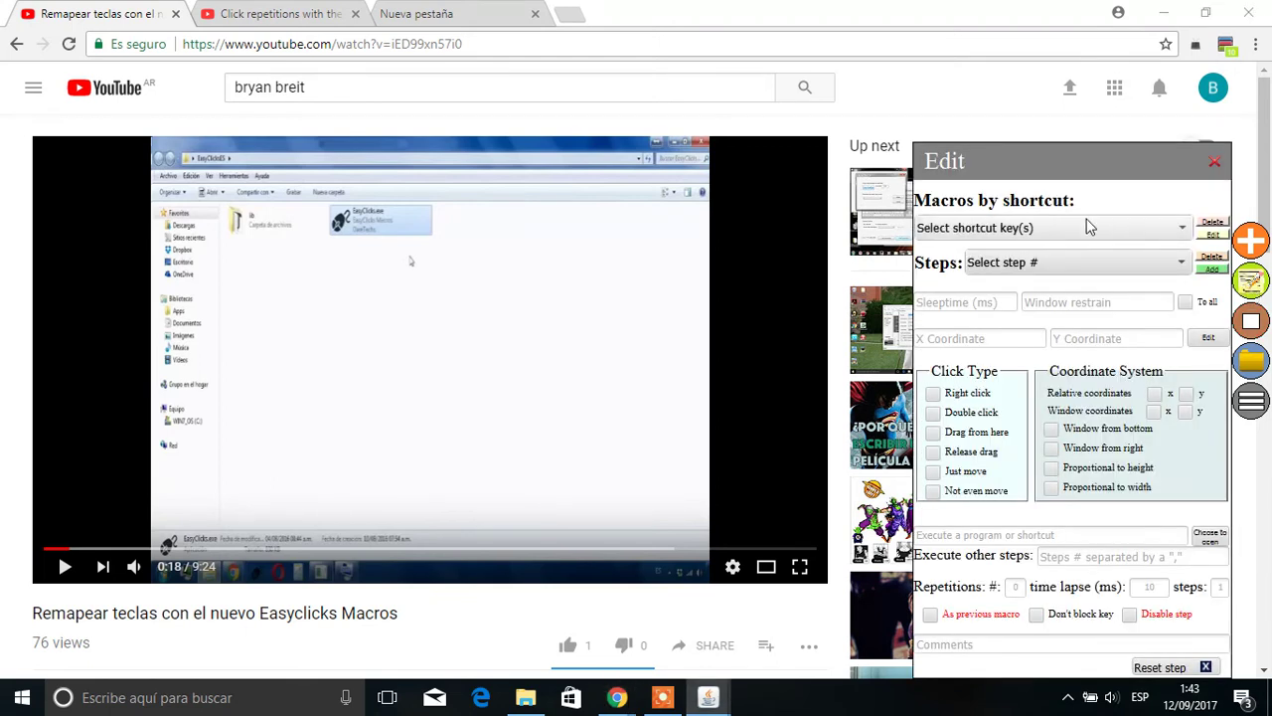
click(1065, 228)
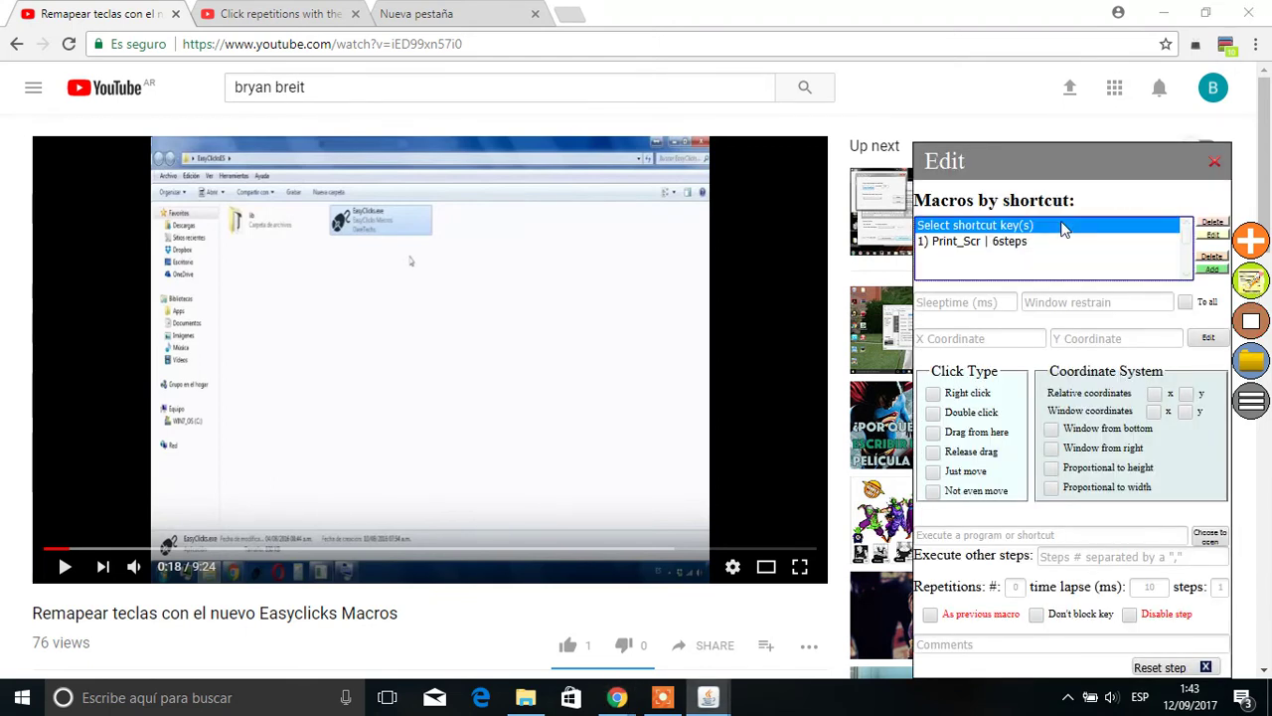
click(952, 241)
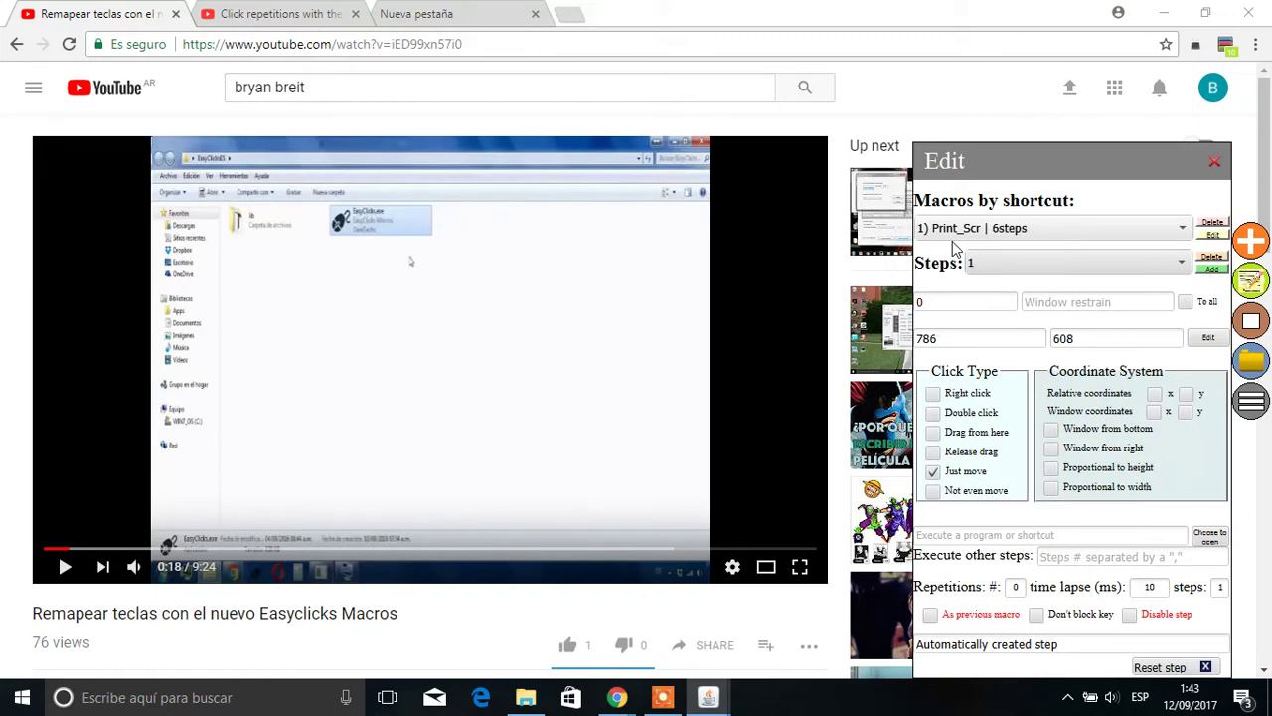
click(1006, 263)
click(973, 291)
- Change step 2's Sleeptime from 503 to 100 ms, then move to step 3
click(948, 306)
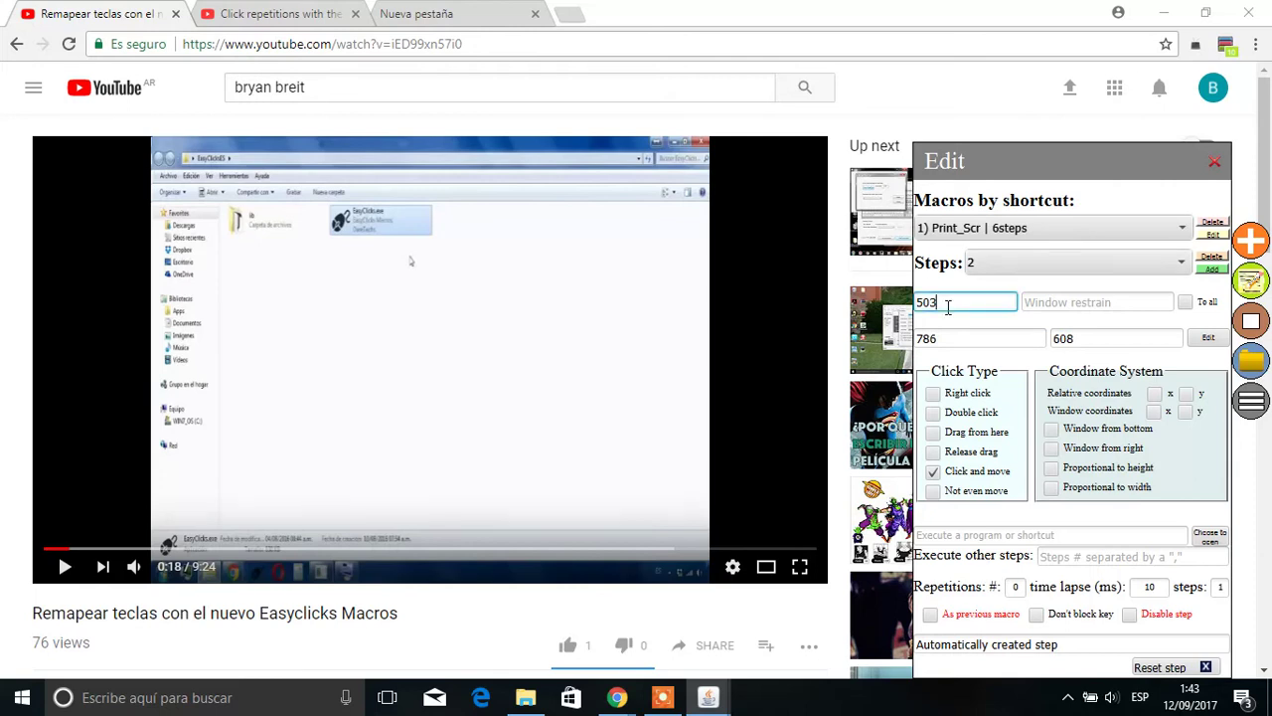
key(BackSpace)
key(BackSpace)
key(BackSpace)
text(100)
key(shift+Tab)
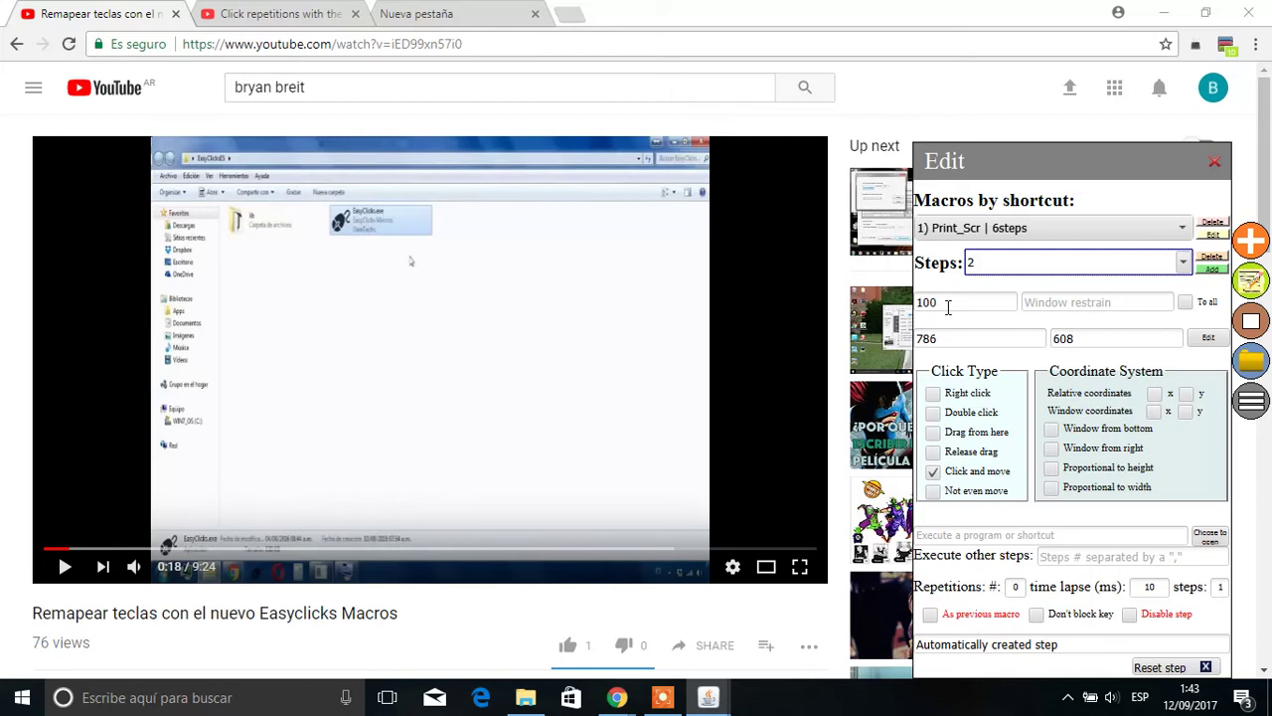
key(Down)
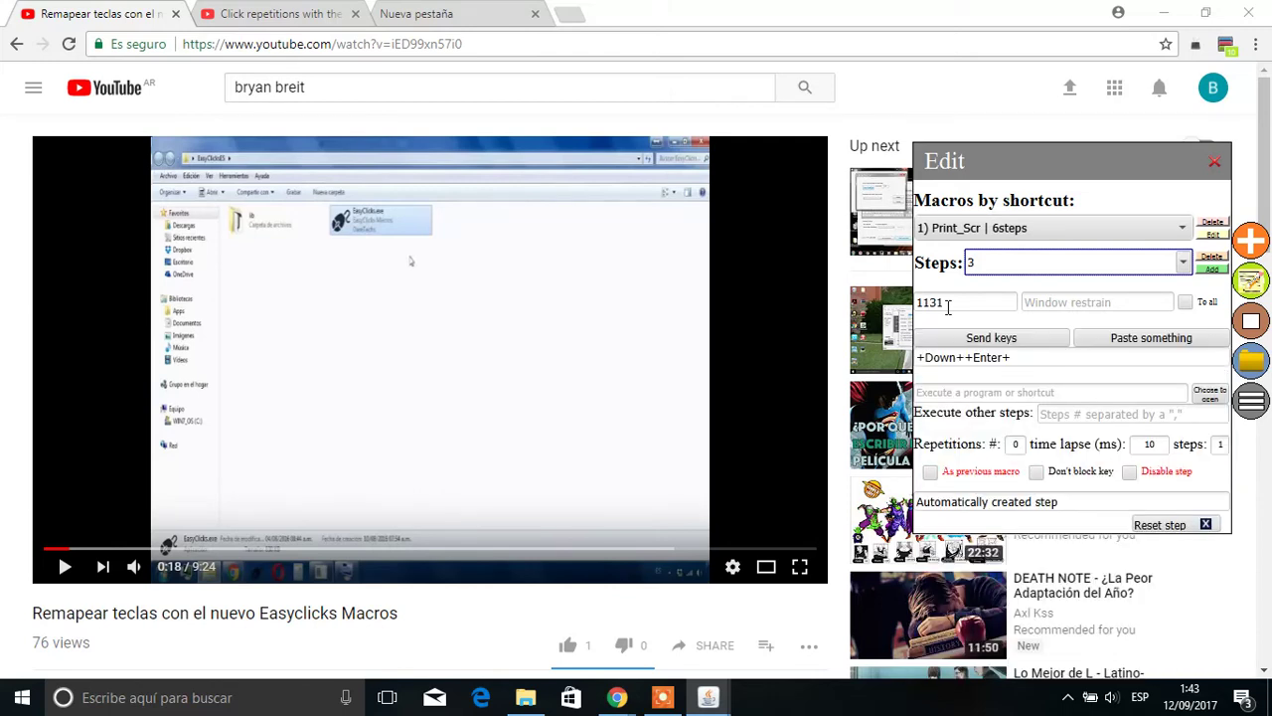
- Set step 3's Sleeptime to 100 ms and step 4's to 300 ms
click(947, 307)
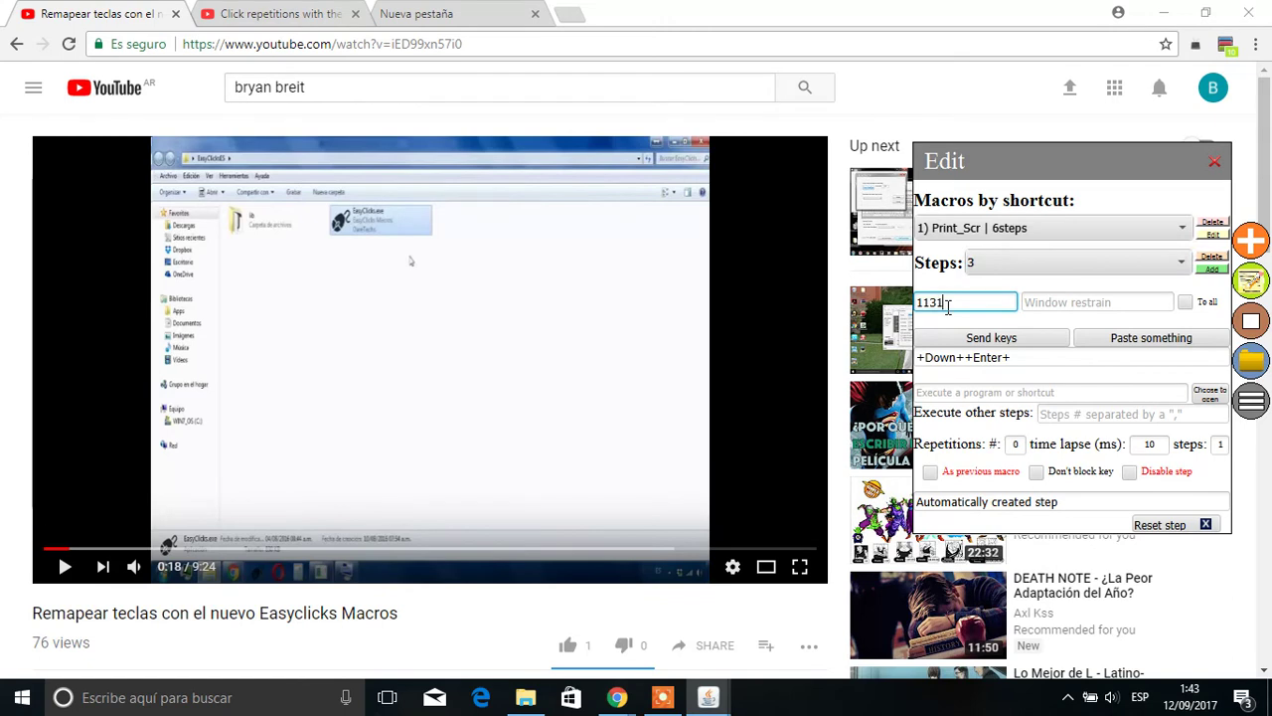
key(BackSpace)
key(BackSpace)
key(BackSpace)
text(00)
key(shift+Tab)
key(Down)
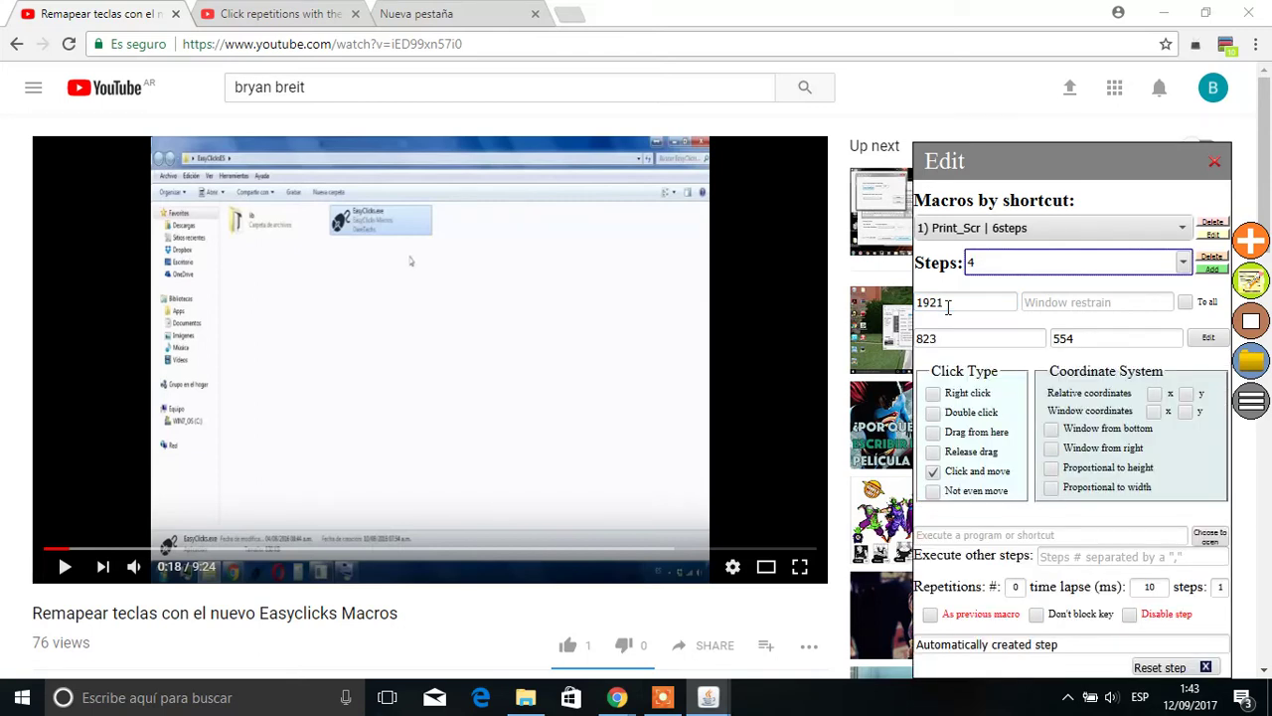
click(947, 308)
key(BackSpace)
key(BackSpace)
key(BackSpace)
key(BackSpace)
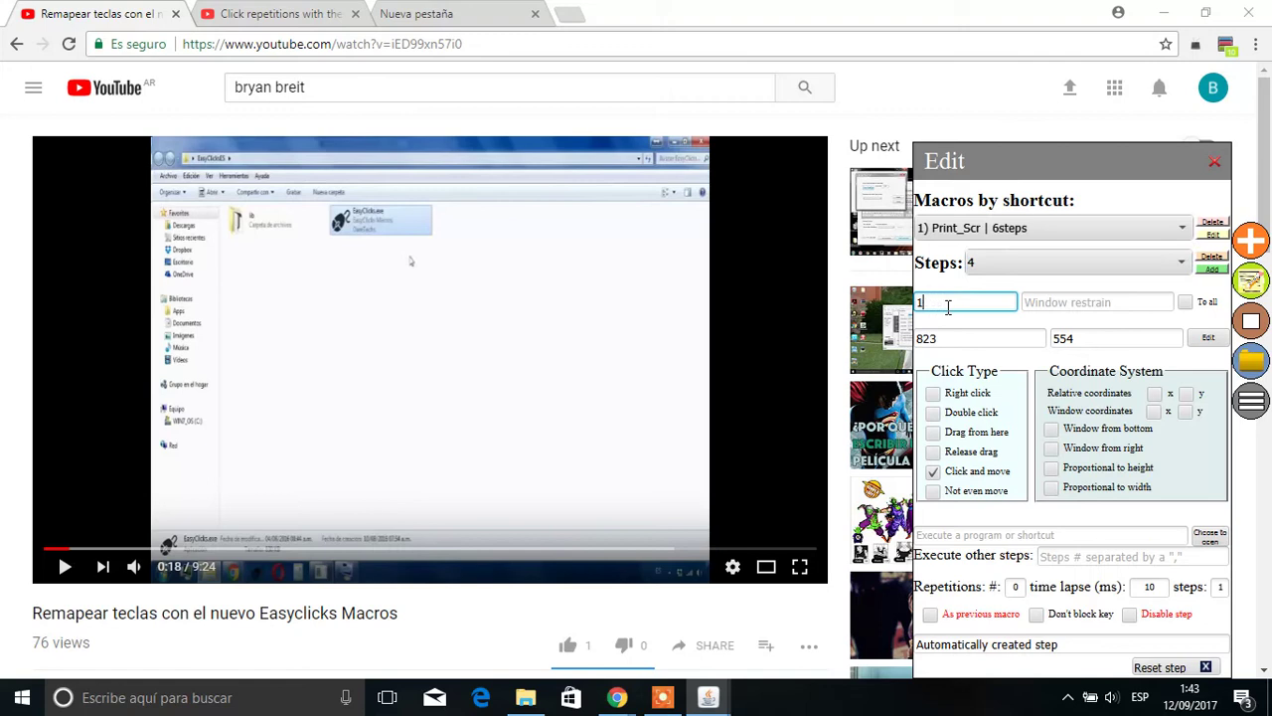
text(300)
key(shift+Tab)
key(Down)
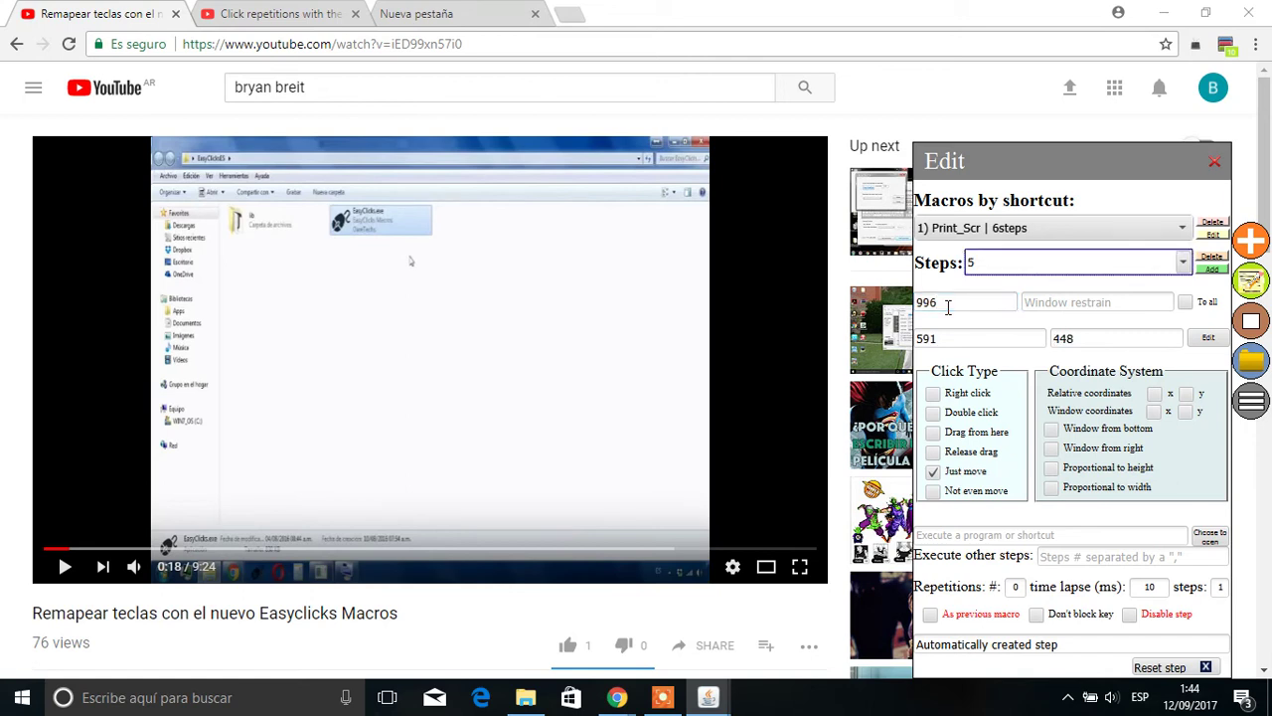
- Delete the Just move step 5 and change the new step 5's Sleeptime from 522 to 100 ms
click(1214, 257)
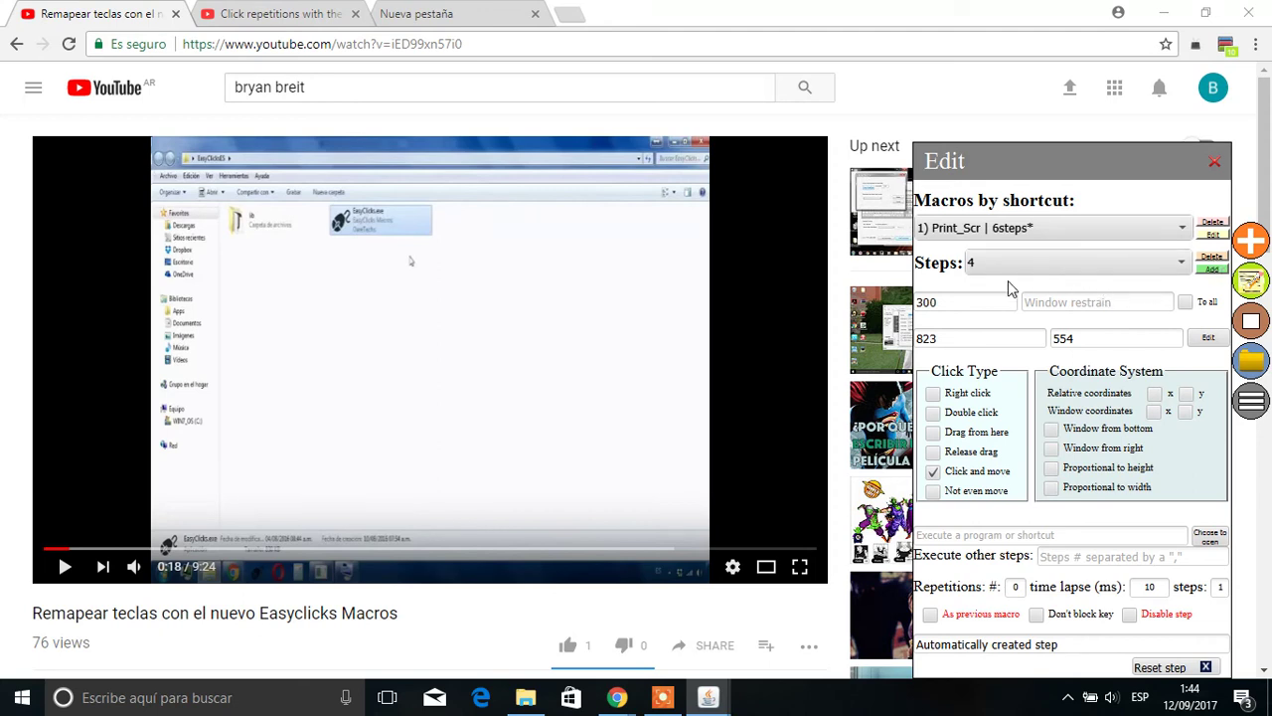
key(Down)
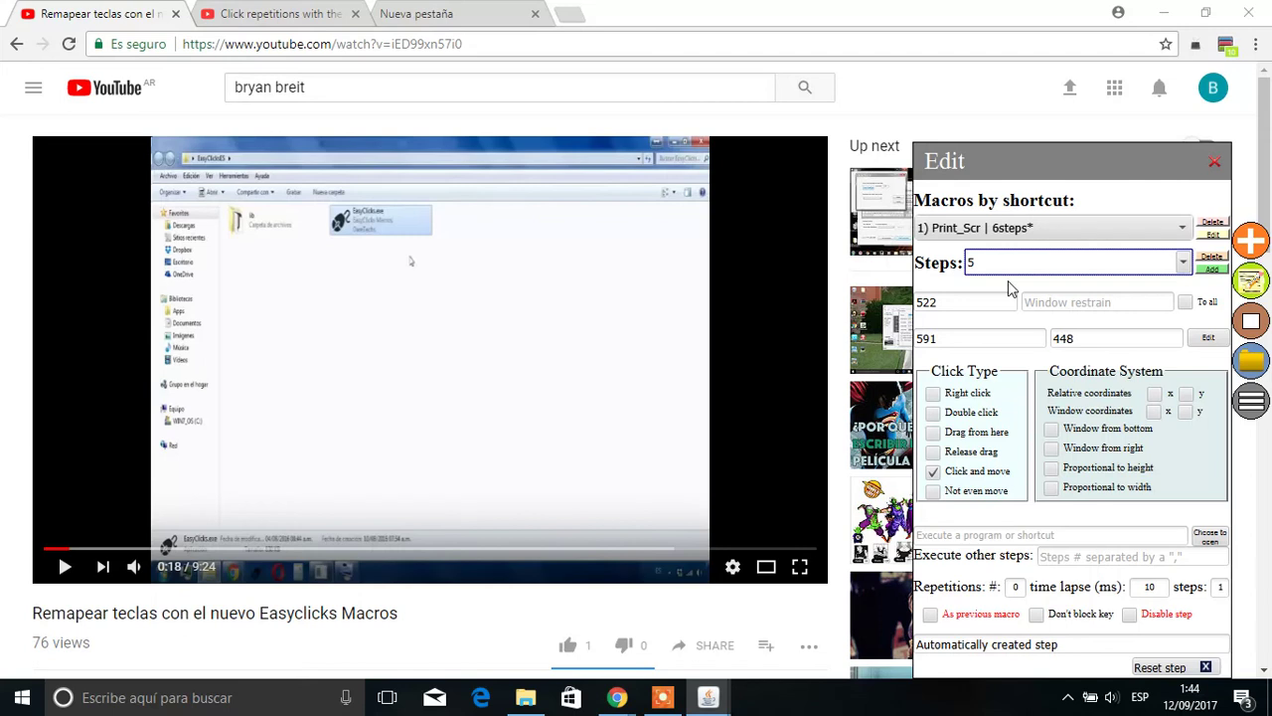
double_click(960, 302)
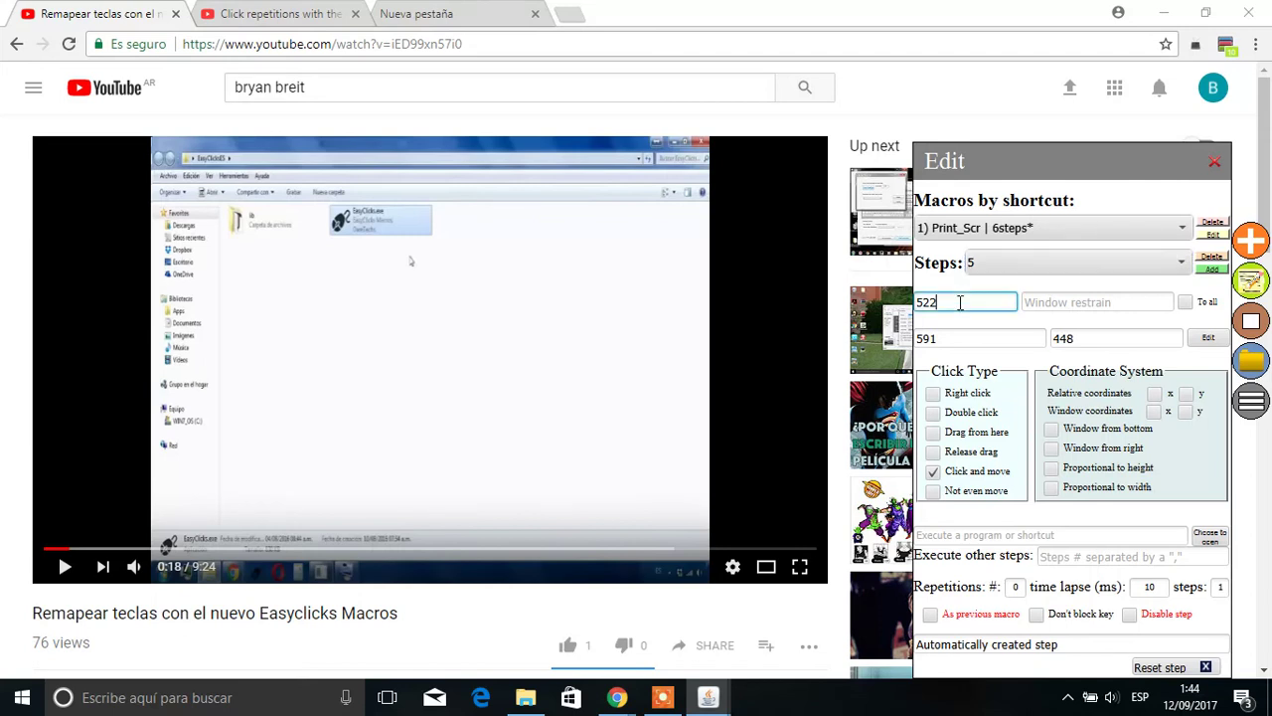
text(52)
key(BackSpace)
key(BackSpace)
text(100)
click(984, 288)
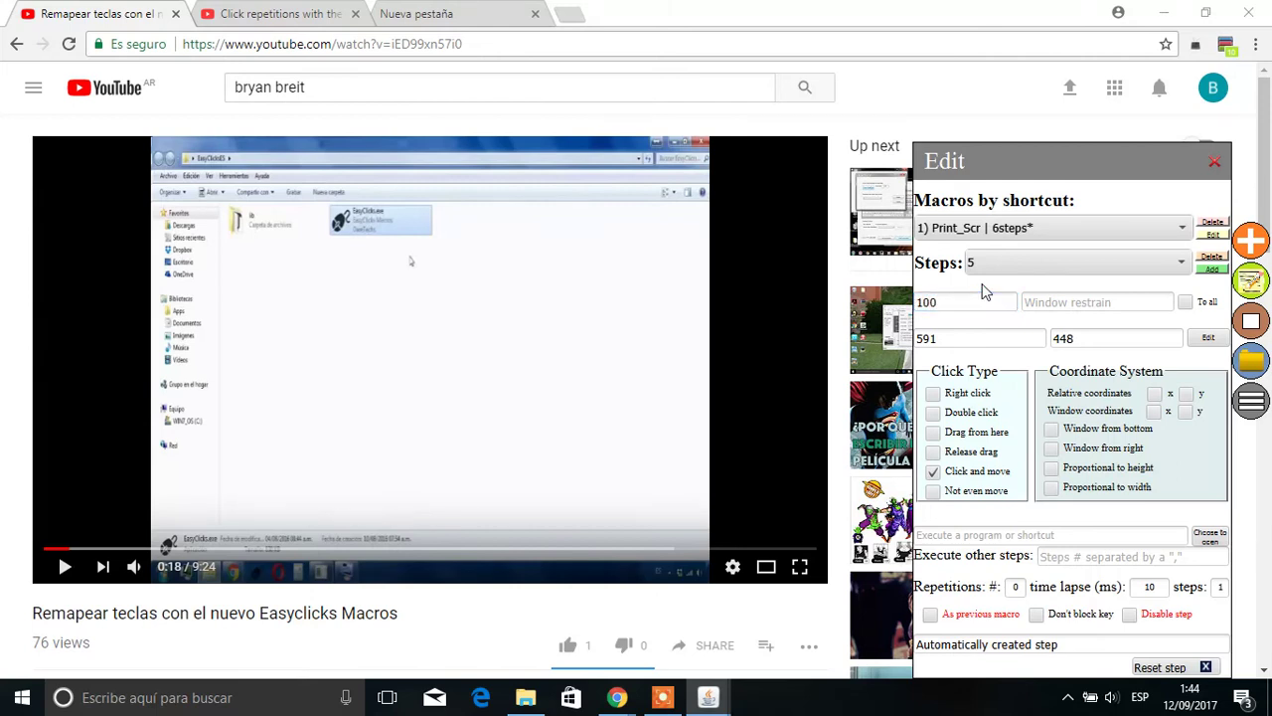
- Close the macro editor and run the macro in Chrome, setting the video speed to 2
click(1248, 284)
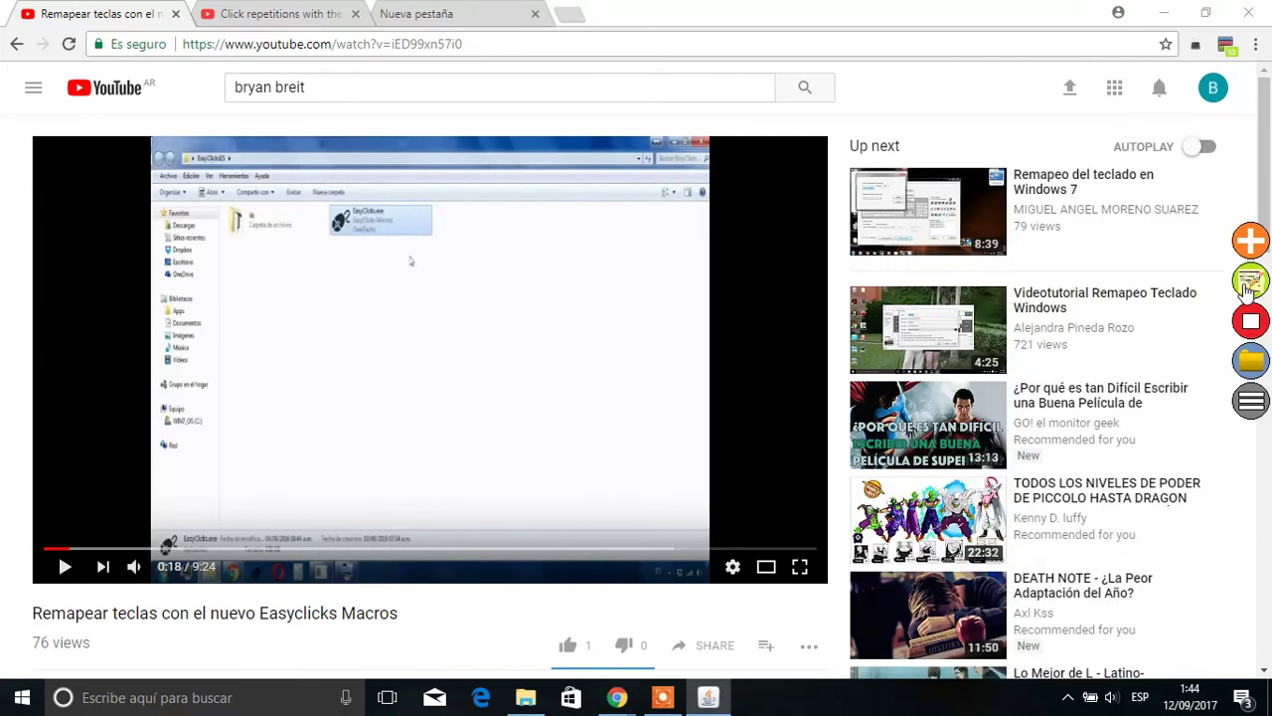
click(748, 605)
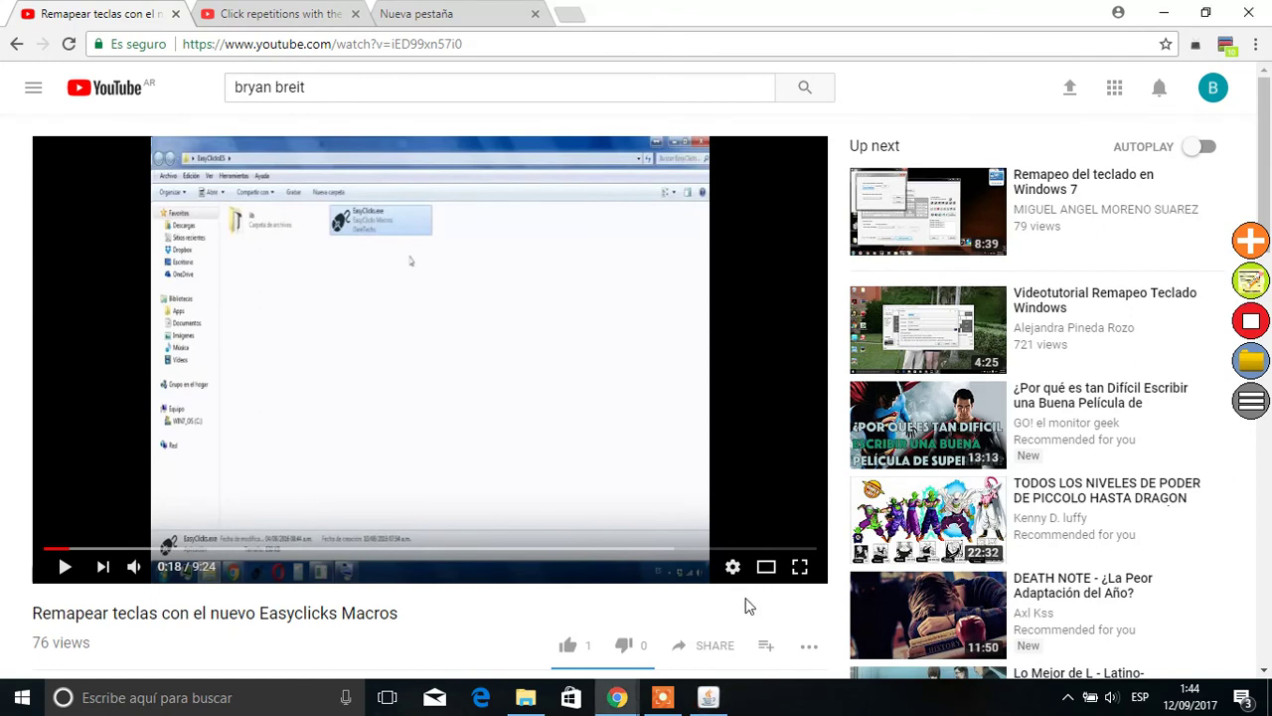
click(733, 566)
click(755, 483)
click(766, 517)
- On the Click repetitions video tab, set playback speed to 2 and confirm it in Settings
click(288, 13)
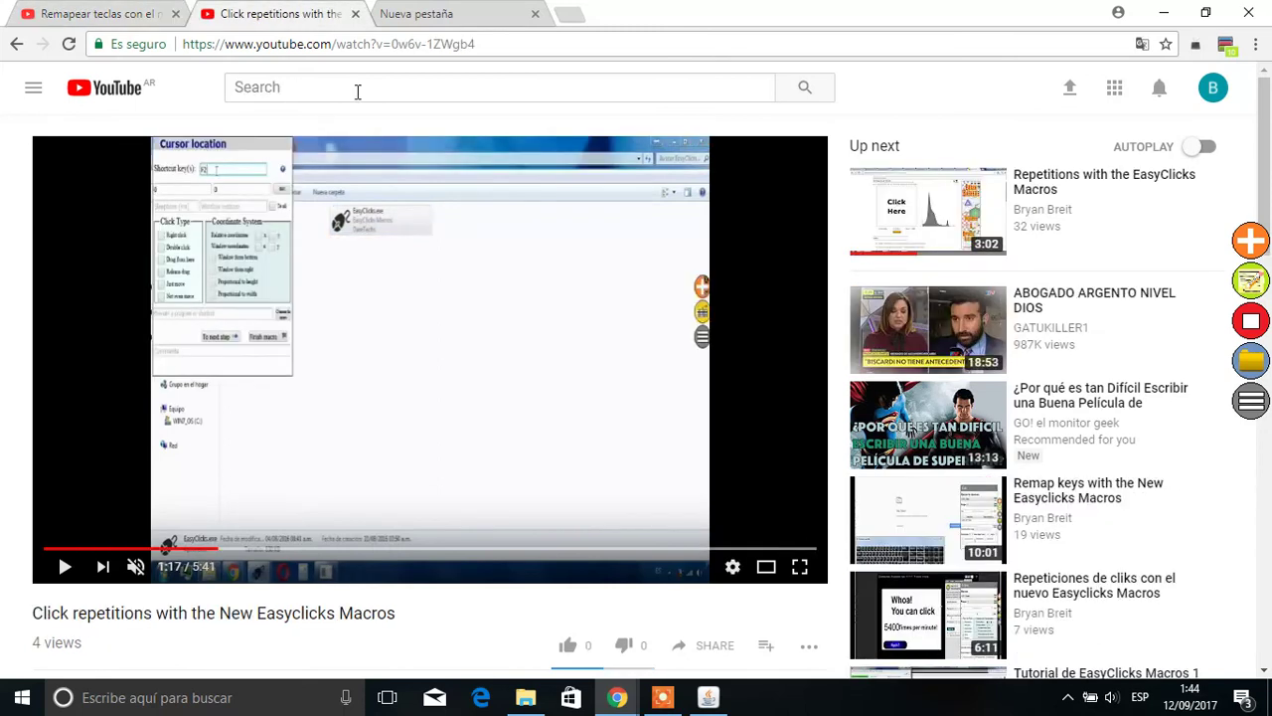
click(738, 567)
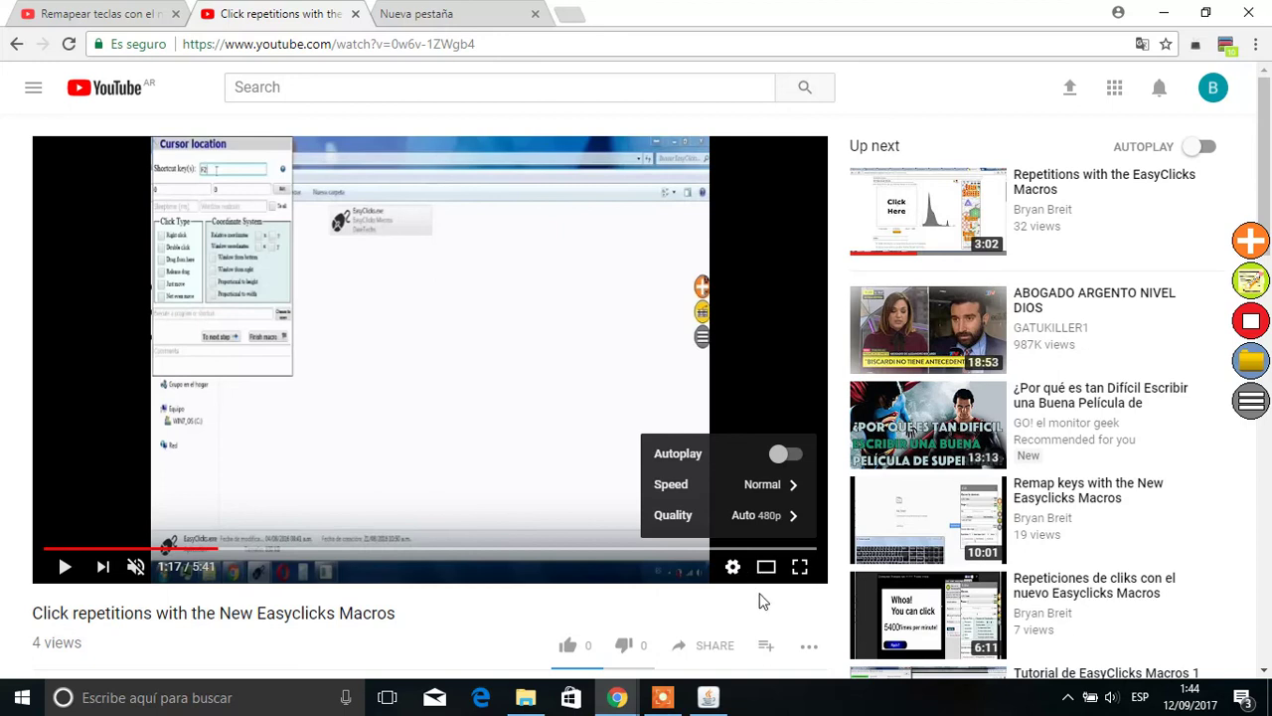
click(761, 600)
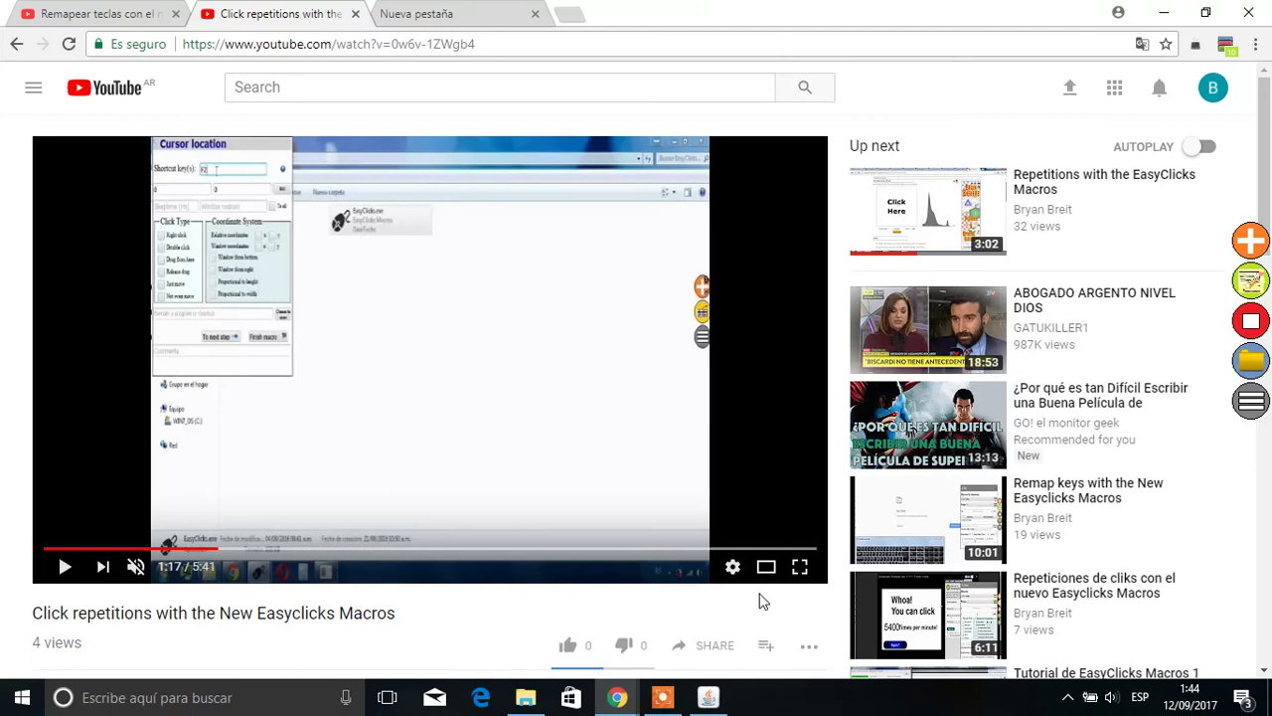
click(732, 567)
click(695, 483)
click(551, 421)
click(733, 566)
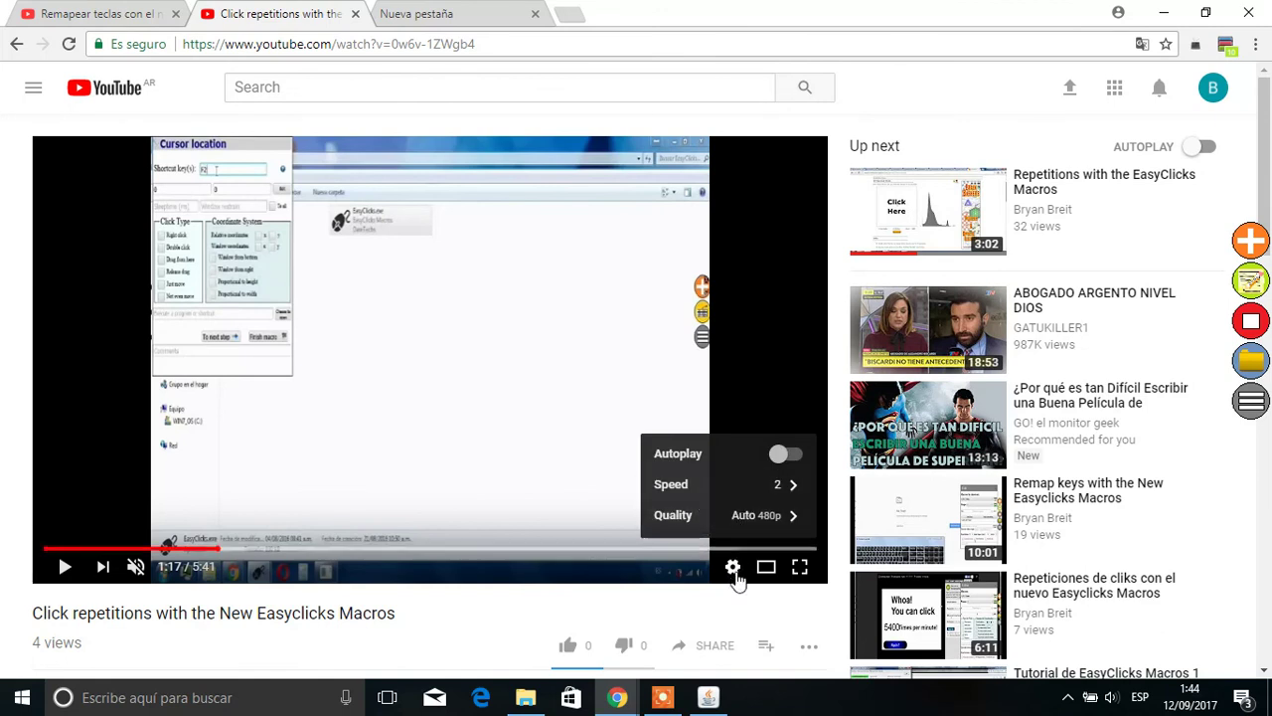
click(766, 613)
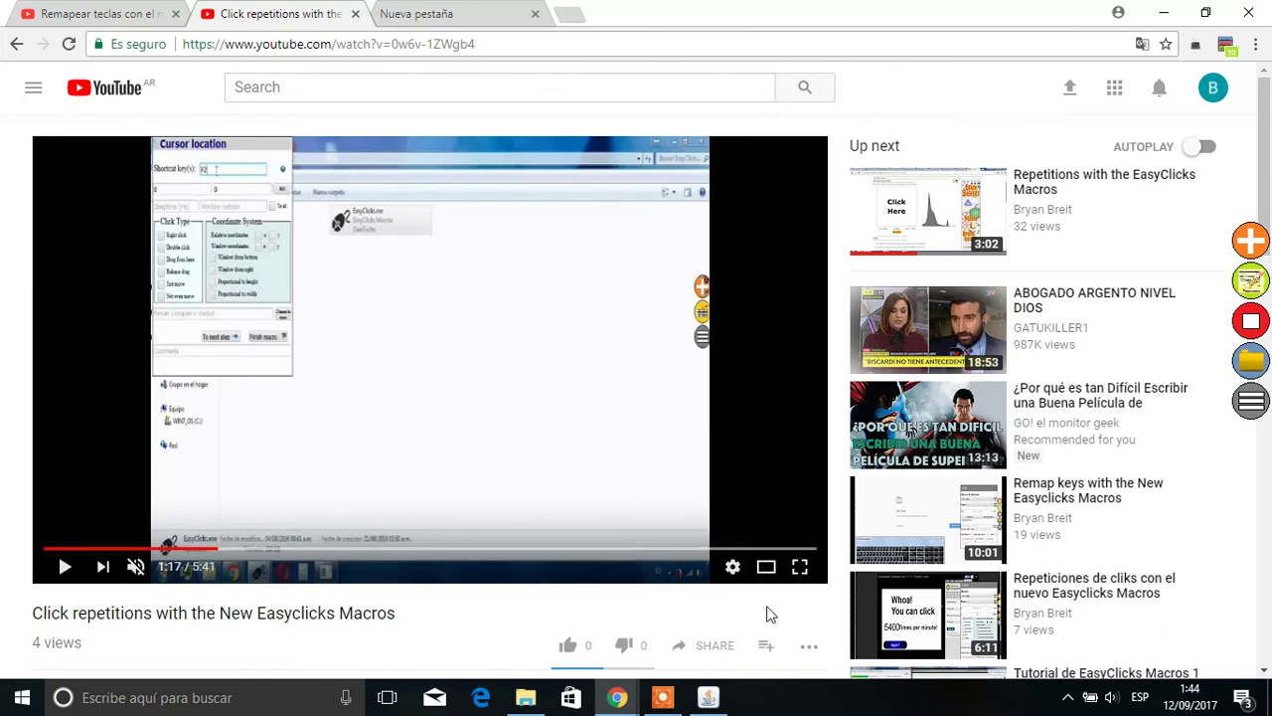